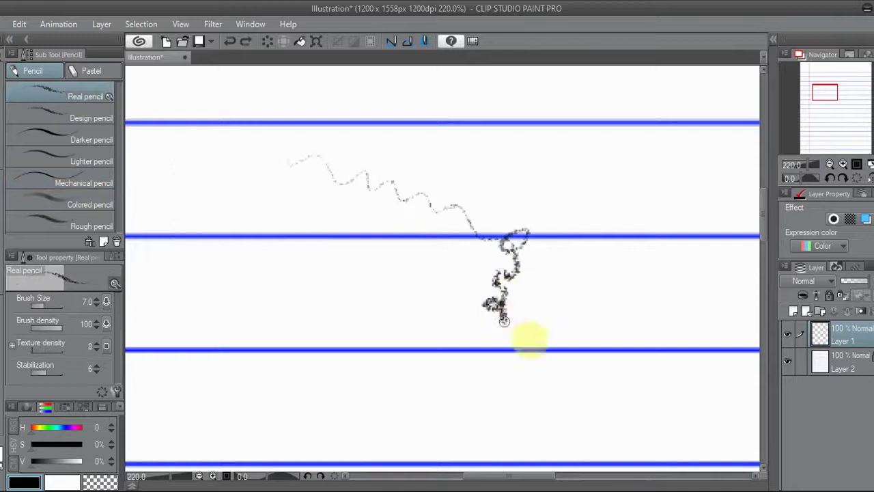
Step: Duplicate the Real pencil sub tool as "Real pencil but big" and place the copy first in the pencil list
click(103, 241)
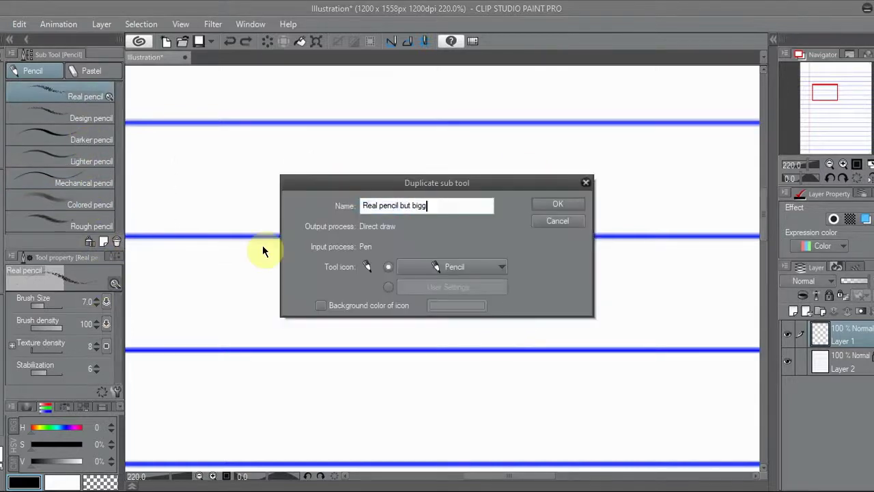
text(but bigg)
key(BackSpace)
key(Return)
mouse_move(95, 225)
mouse_down()
mouse_move(102, 131)
mouse_move(93, 86)
mouse_up()
Step: Set the brush size of Real pencil but big to 14 and try it with a scribble that is undone
drag(229, 302, 395, 219)
key(ctrl+z)
drag(82, 302, 98, 302)
drag(244, 280, 656, 240)
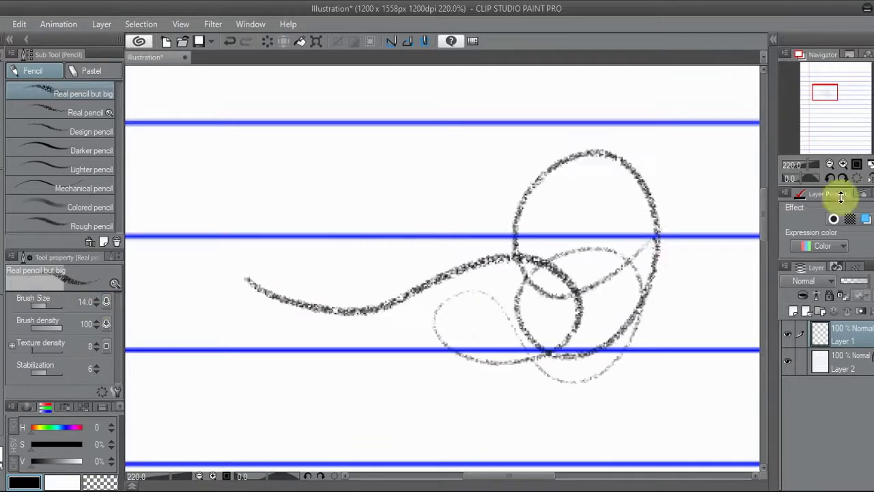
click(857, 164)
key(ctrl+z)
Step: Set the texture density of Real pencil but big to 20, enable its dynamics, and undo the test strokes
drag(82, 347, 98, 350)
text(16)
mouse_move(362, 208)
mouse_down()
mouse_move(418, 199)
mouse_move(502, 236)
mouse_up()
key(ctrl+z)
click(97, 345)
click(106, 346)
click(106, 278)
click(221, 248)
mouse_move(344, 221)
mouse_down()
mouse_move(501, 250)
mouse_move(478, 362)
mouse_up()
key(ctrl+z)
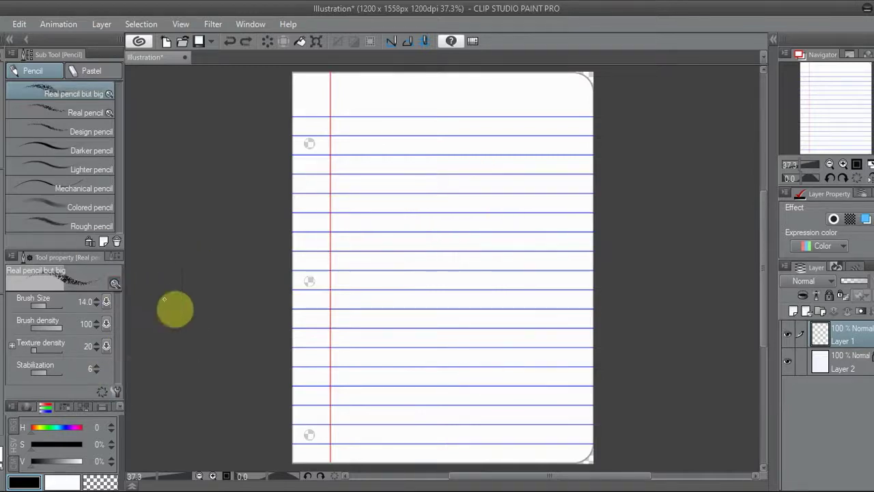
Step: Duplicate the Mechanical pencil as "Mechanical pencil but big" and place the copy directly below Real pencil but big
click(82, 188)
click(104, 242)
key(BackSpace)
text(but big)
click(533, 203)
drag(95, 226, 100, 109)
Step: Set the brush size of Mechanical pencil but big to 8 and undo the strokes used to test it
drag(385, 236, 454, 224)
key(ctrl+z)
click(97, 299)
drag(358, 250, 501, 334)
key(ctrl+z)
Step: Place the original Mechanical pencil directly below Real pencil in the list and clear the test strokes from Layer 1
click(114, 283)
mouse_move(341, 128)
mouse_down()
mouse_move(361, 143)
mouse_move(371, 169)
mouse_up()
drag(69, 195, 68, 143)
drag(336, 175, 340, 198)
click(85, 125)
key(Delete)
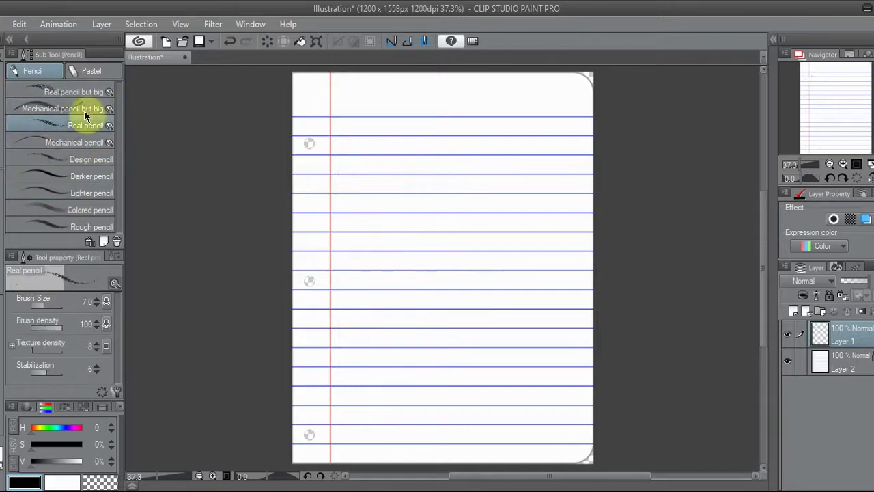
Step: Try a stroke with Real pencil but big on the upper part of the page and undo it
click(95, 93)
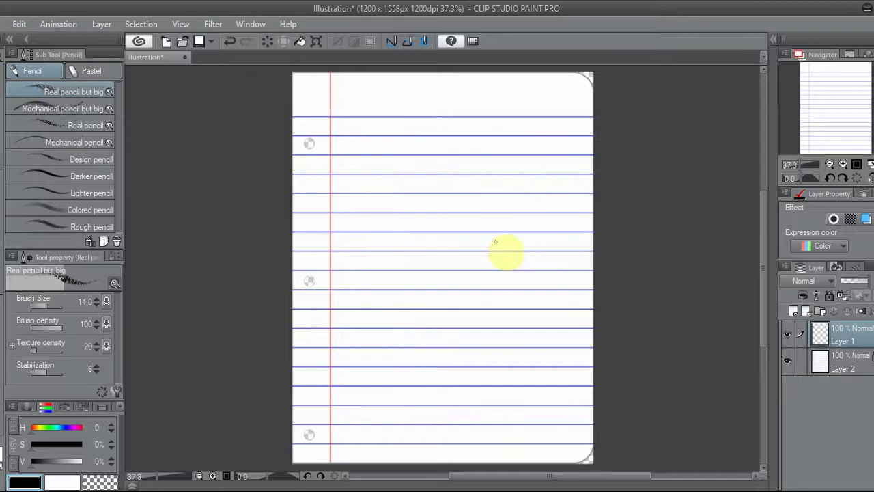
click(844, 165)
click(843, 164)
click(845, 165)
drag(841, 111, 842, 84)
click(823, 162)
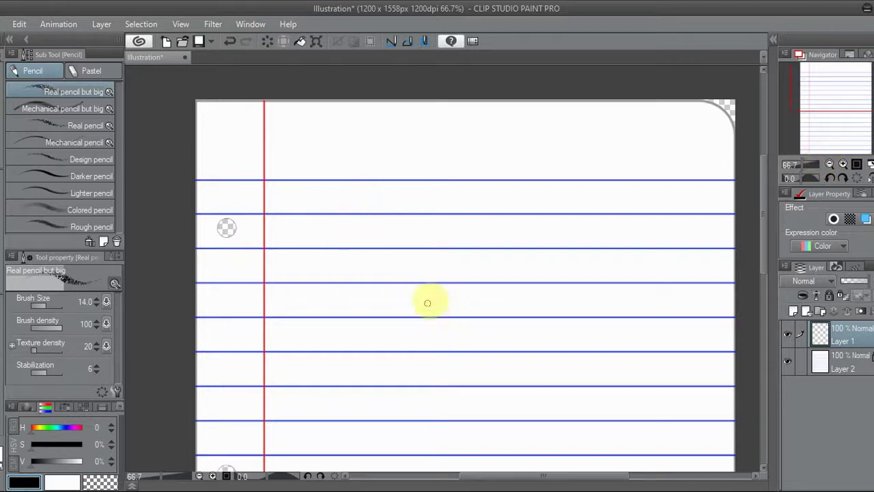
drag(332, 361, 574, 284)
key(ctrl+z)
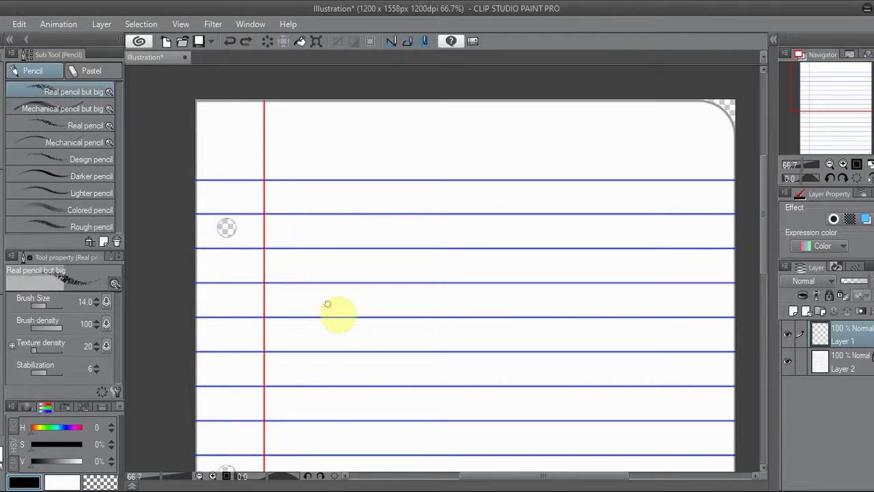
Step: Handwrite "Dark Artist" above the first ruled line with Mechanical pencil but big, starting at the red margin
click(62, 108)
drag(270, 154, 270, 178)
drag(295, 167, 298, 178)
drag(301, 164, 313, 166)
drag(321, 160, 320, 176)
drag(353, 153, 345, 181)
drag(366, 164, 375, 164)
drag(374, 165, 397, 177)
drag(412, 164, 404, 176)
drag(426, 155, 425, 176)
drag(417, 164, 442, 163)
Step: Shade two pencil swatches side by side in the page's lower left margin and label the darker one "Better"
click(69, 92)
drag(824, 82, 816, 139)
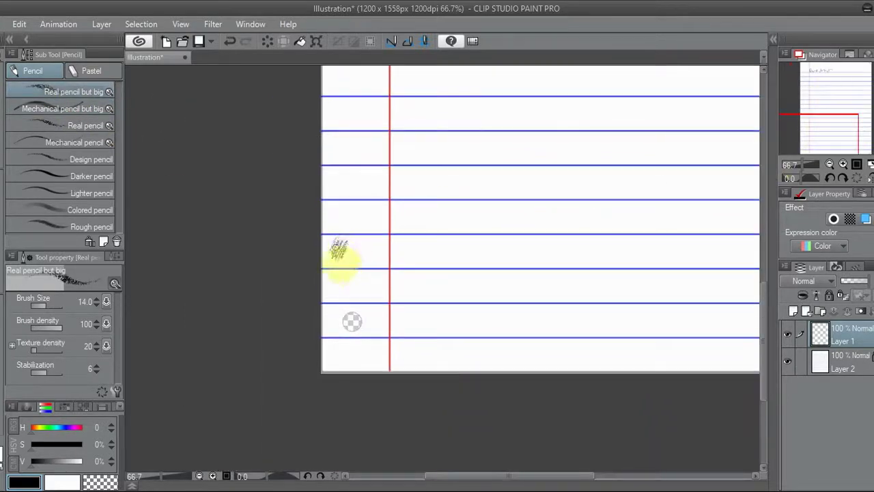
key(period)
drag(350, 255, 354, 247)
Step: Draw a small round head with a parted fringe below the handwritten heading using Mechanical pencil but big
drag(842, 94, 835, 74)
key(ctrl+plus)
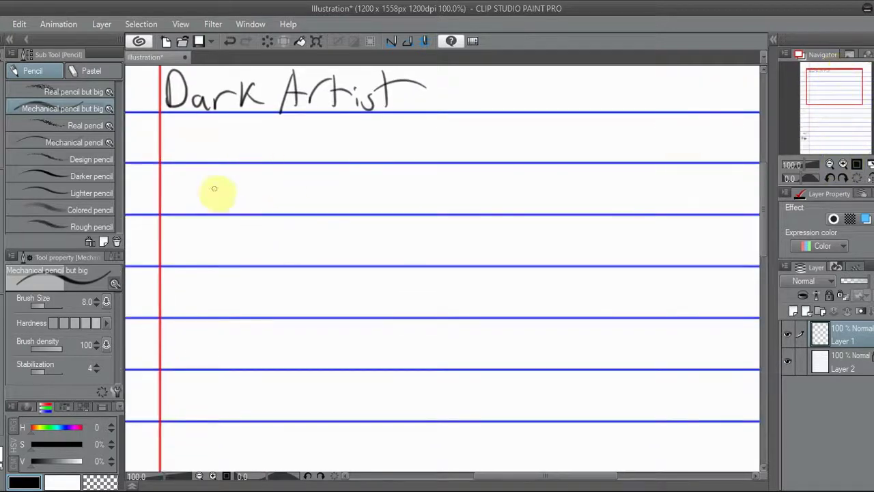
drag(393, 231, 407, 247)
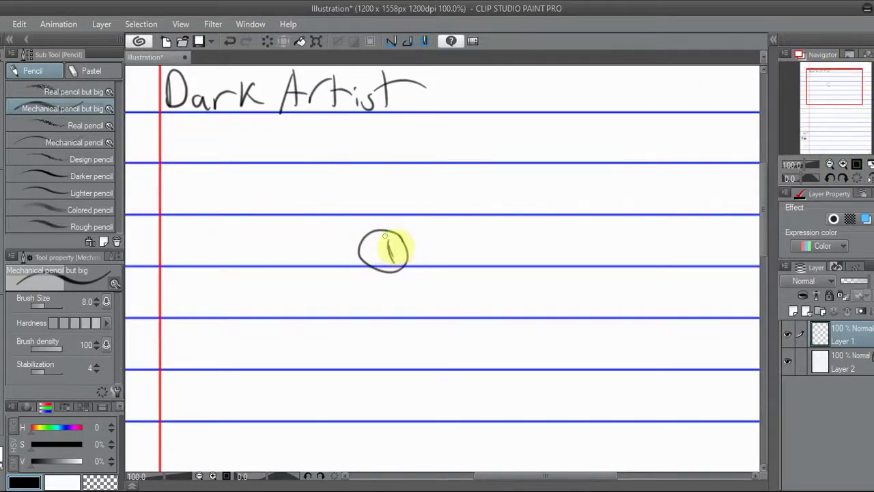
click(844, 164)
click(829, 178)
mouse_move(292, 339)
mouse_down()
mouse_move(328, 306)
mouse_move(382, 332)
mouse_up()
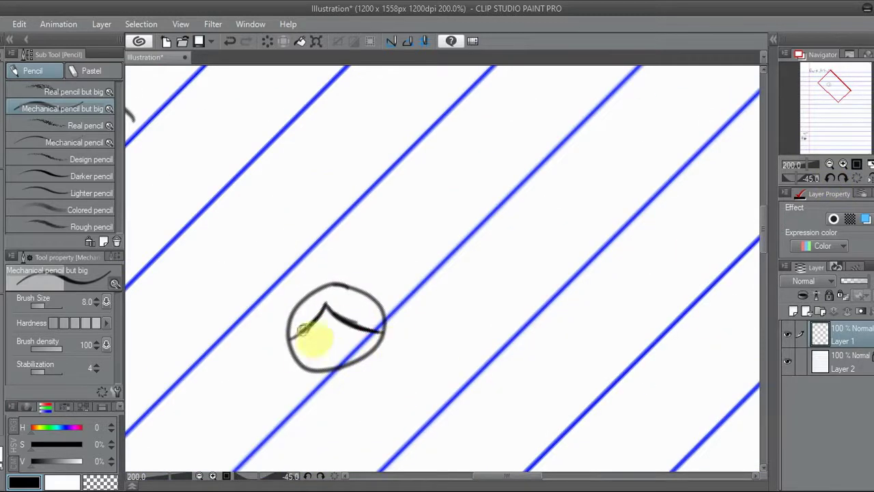
Step: Add hair locks hanging on both sides of the head and outline a pointed ear on its right side
click(857, 179)
mouse_move(367, 258)
mouse_down()
mouse_move(334, 297)
mouse_move(336, 281)
mouse_up()
mouse_move(285, 207)
mouse_down()
mouse_move(259, 245)
mouse_move(279, 251)
mouse_up()
drag(366, 215, 412, 197)
drag(412, 196, 383, 257)
key(ctrl+z)
Step: Try to erase the outline of the pointed ear and undo the erasing
key(e)
key(p)
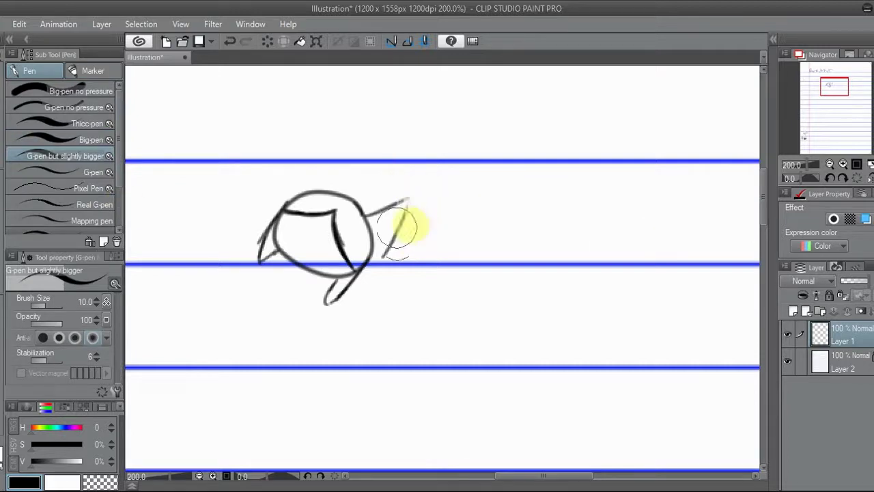
drag(394, 240, 405, 190)
key(ctrl+z)
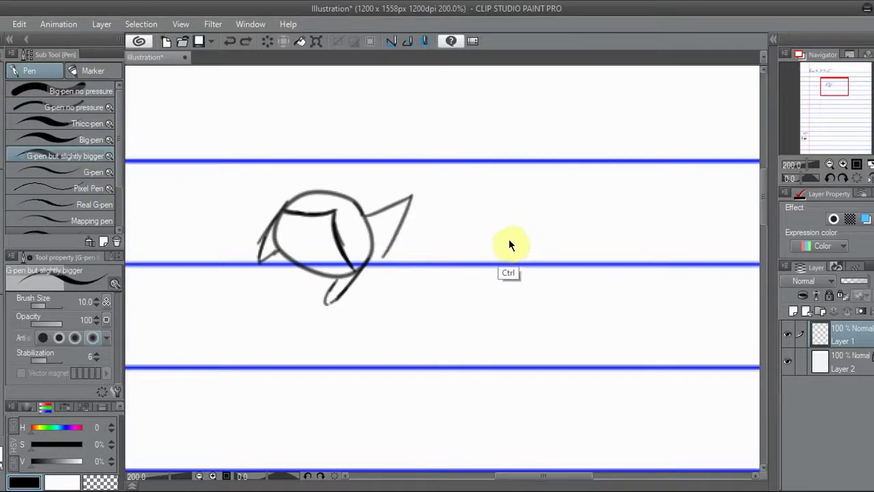
Step: Duplicate the Small eraser sub tool under the name "Pencil eraser"
click(1, 268)
click(87, 124)
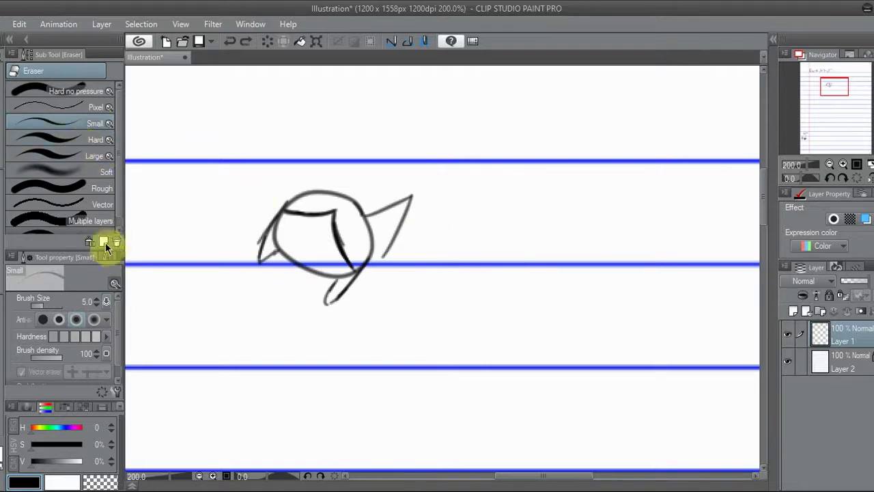
click(104, 243)
text(Pencil eraser)
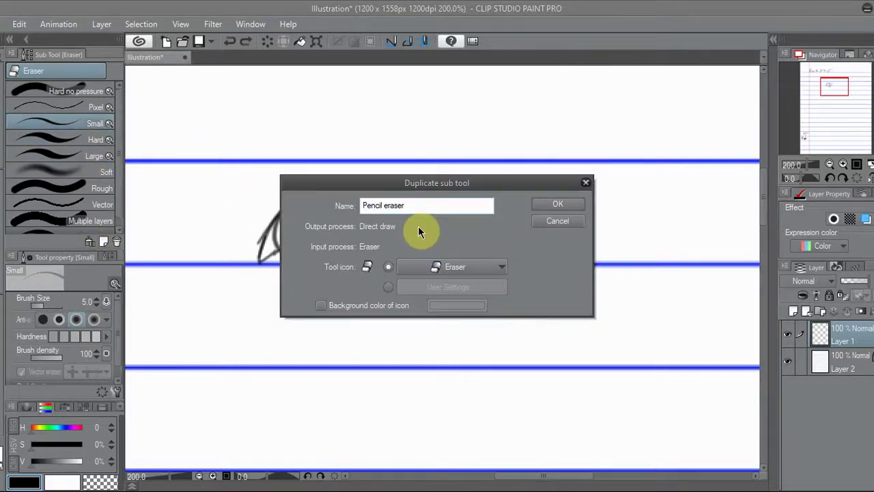
key(Return)
Step: Configure the Pencil eraser with brush size 8, the strongest anti-aliasing and brush density dynamics, undoing the test erasure
scroll(99, 308, down, 1)
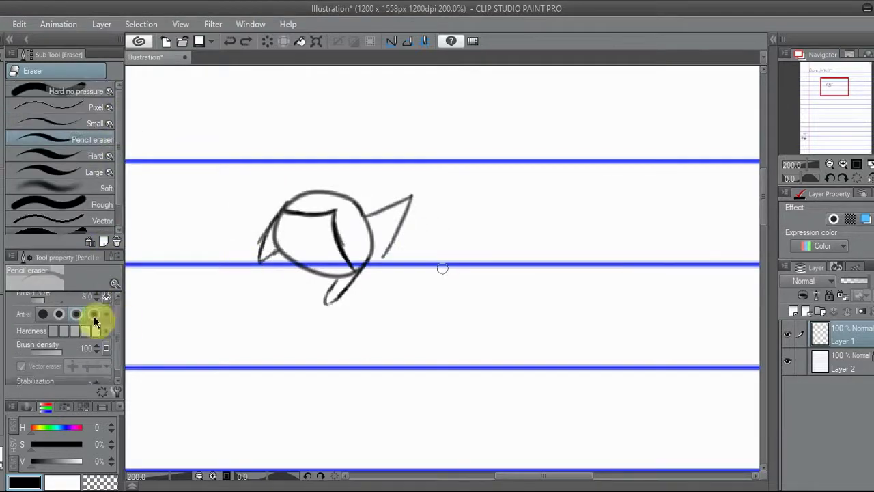
drag(410, 189, 410, 273)
key(ctrl+z)
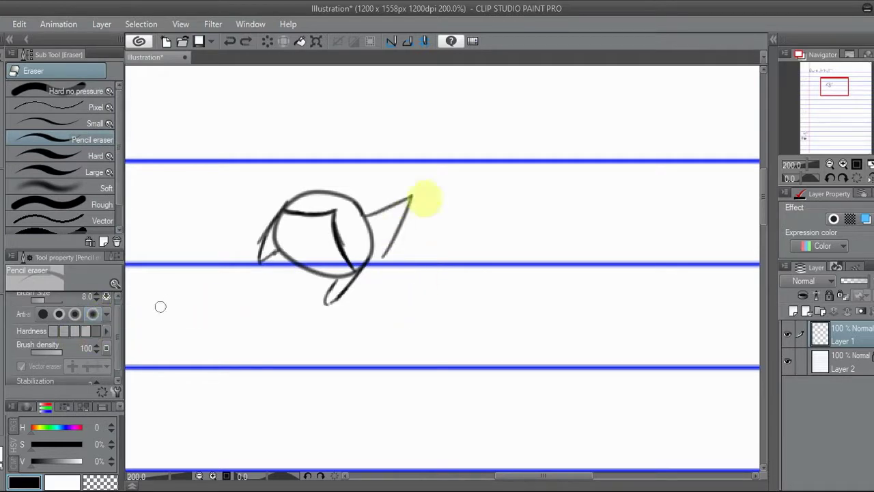
scroll(111, 320, up, 1)
scroll(93, 354, down, 1)
click(106, 338)
click(110, 280)
click(115, 334)
Step: Erase the lines of the ear on the right side of the head with the Pencil eraser
mouse_move(372, 218)
mouse_down()
mouse_move(390, 214)
mouse_move(403, 194)
mouse_up()
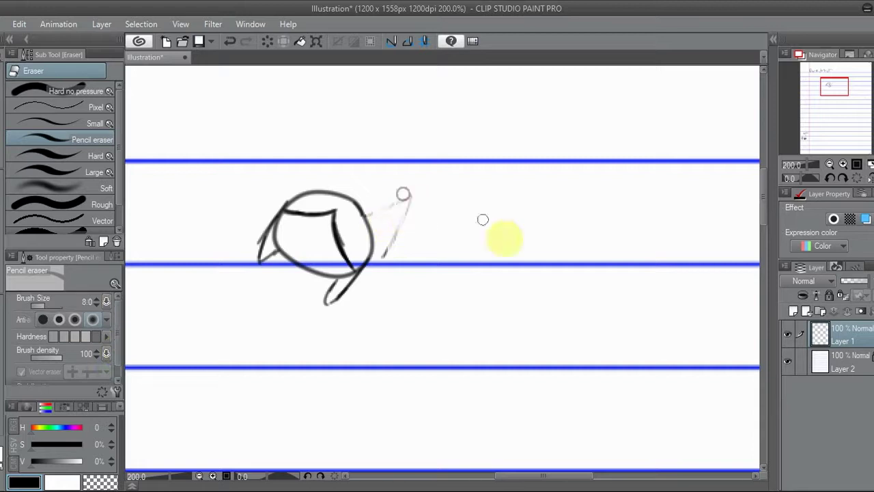
drag(388, 250, 386, 253)
mouse_move(411, 197)
mouse_down()
mouse_move(368, 215)
mouse_move(397, 191)
mouse_up()
Step: Draw two pointed animal ears with inner ear lines on top of the head using Mechanical pencil but big
key(p)
click(1, 186)
mouse_move(397, 190)
mouse_down()
mouse_move(358, 203)
mouse_move(381, 202)
mouse_up()
drag(380, 203, 361, 207)
drag(295, 196, 341, 173)
drag(341, 174, 341, 194)
drag(318, 194, 334, 182)
drag(334, 183, 334, 194)
Step: Draw two dot eyes and a small muzzle with an open mouth on the character's face
click(304, 229)
click(319, 240)
drag(310, 245, 312, 250)
drag(302, 246, 305, 251)
Step: Draw the character's small body with legs, paws and a wagging tail, and write "hoi" beside its head
drag(474, 193, 505, 128)
click(830, 178)
drag(311, 258, 319, 200)
mouse_move(300, 202)
mouse_down()
mouse_move(299, 248)
mouse_move(354, 223)
mouse_up()
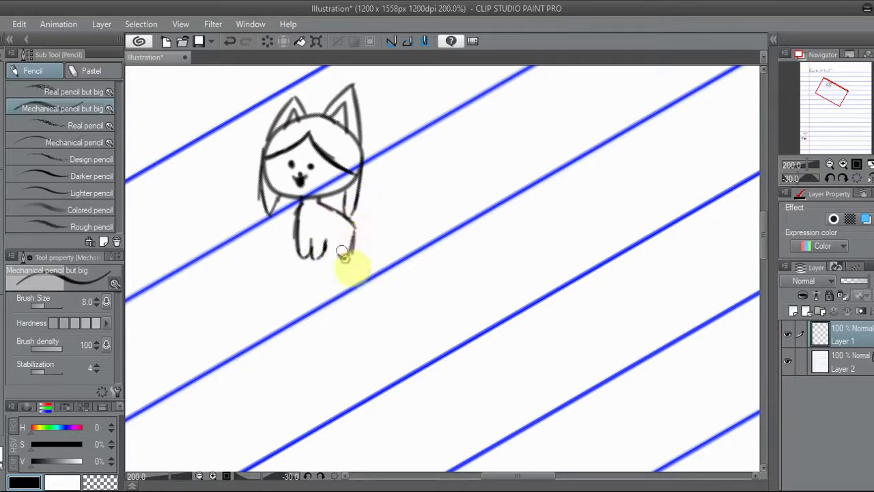
mouse_move(326, 237)
mouse_down()
mouse_move(304, 246)
mouse_move(385, 225)
mouse_move(374, 208)
mouse_up()
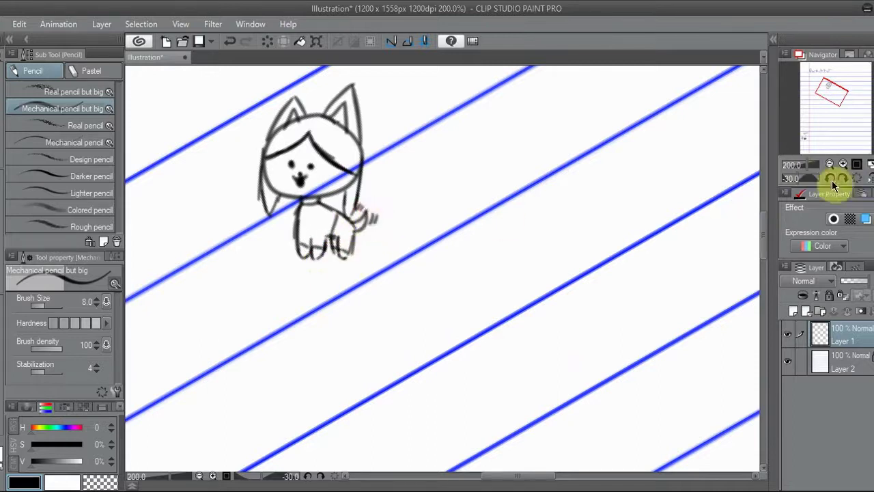
click(836, 179)
click(844, 164)
click(843, 165)
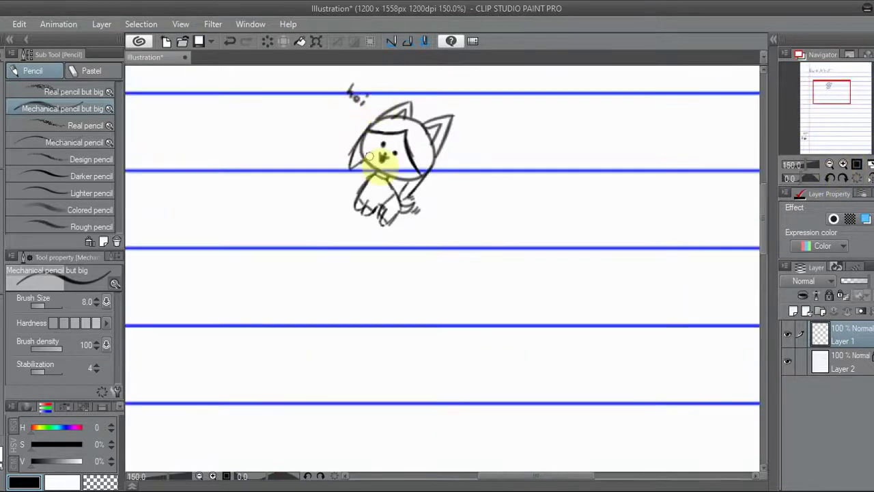
Step: Draw a small snowman with stick arms, eyes and a nose in the blank header area near the page's upper right corner
key(ctrl+0)
click(843, 164)
click(844, 165)
click(844, 165)
click(855, 74)
click(844, 164)
click(844, 164)
drag(445, 142, 434, 137)
mouse_move(414, 190)
mouse_down()
mouse_move(381, 197)
mouse_move(428, 192)
mouse_up()
drag(448, 203, 491, 193)
drag(382, 191, 370, 168)
drag(362, 167, 380, 159)
drag(490, 185, 502, 205)
click(437, 159)
Step: Draw a tilted top hat on the snowman's head and fill it solid black
drag(409, 134, 466, 135)
drag(466, 123, 405, 215)
mouse_move(367, 219)
mouse_down()
mouse_move(374, 200)
mouse_move(395, 222)
mouse_up()
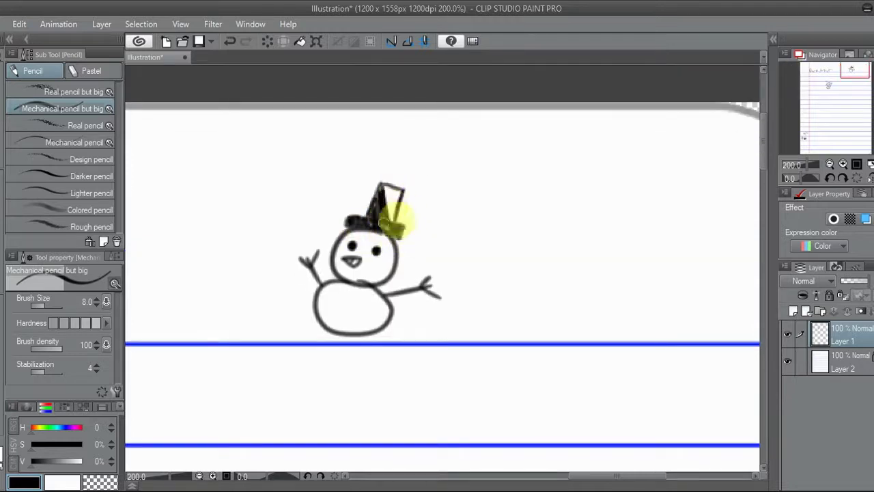
Step: Draw a scarf with a trailing end around the snowman's neck and fill in its black stripes
click(812, 165)
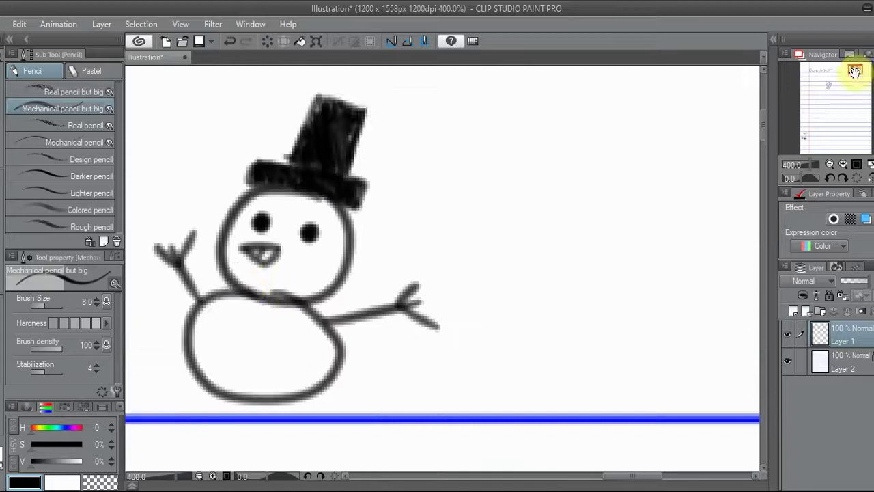
click(854, 71)
mouse_move(284, 227)
mouse_down()
mouse_move(389, 257)
mouse_move(487, 308)
mouse_move(453, 338)
mouse_move(402, 313)
mouse_up()
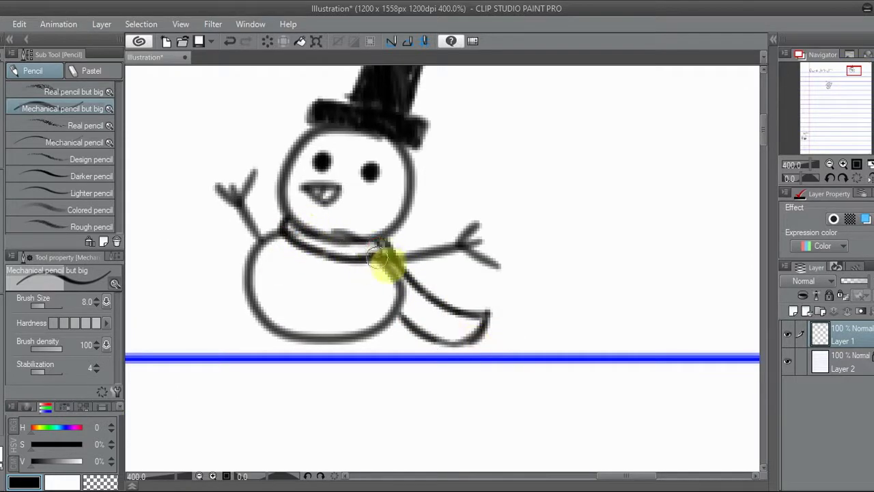
mouse_move(381, 253)
mouse_down()
mouse_move(296, 231)
mouse_move(397, 277)
mouse_move(394, 305)
mouse_move(481, 326)
mouse_up()
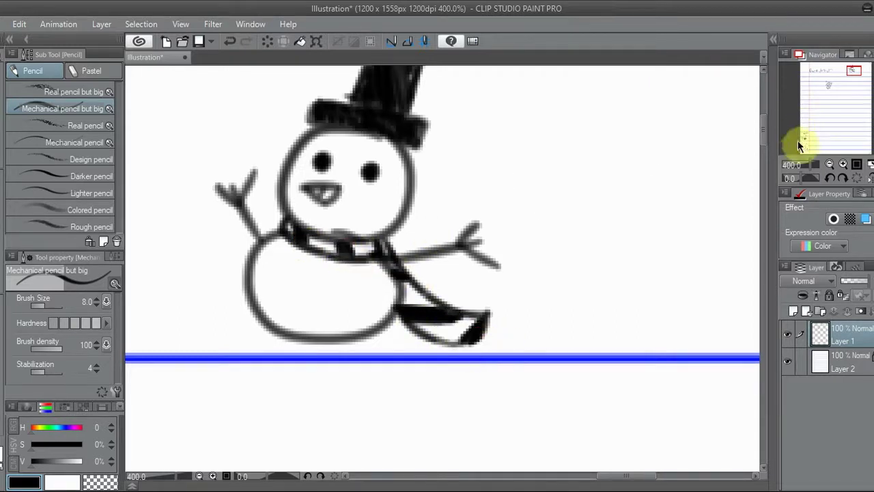
Step: Sketch the curved left side and lower arc of a large head circle near the right edge at mid-page
click(848, 72)
click(871, 164)
click(830, 165)
click(871, 165)
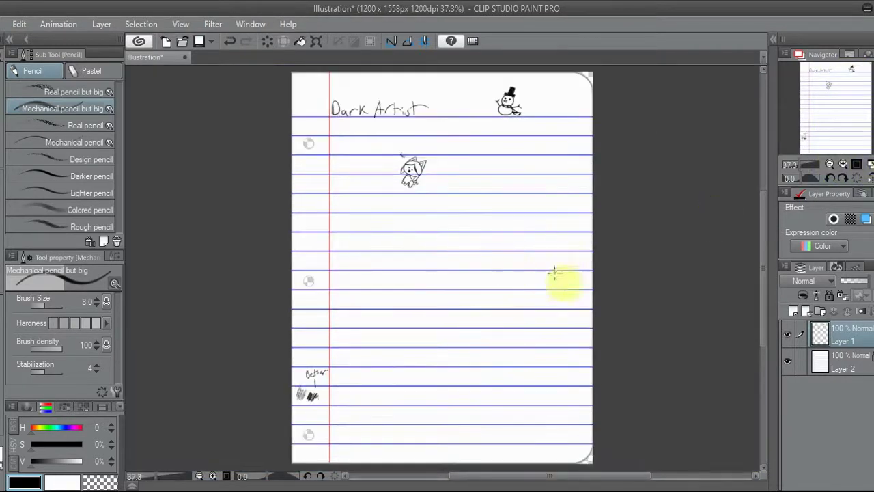
drag(537, 250, 518, 323)
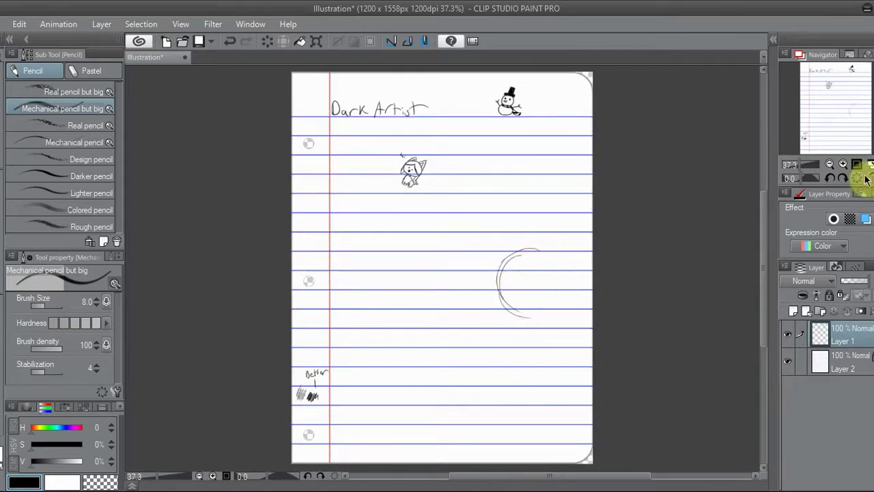
click(857, 165)
mouse_move(450, 140)
mouse_down()
mouse_move(410, 253)
mouse_move(530, 292)
mouse_move(543, 282)
mouse_up()
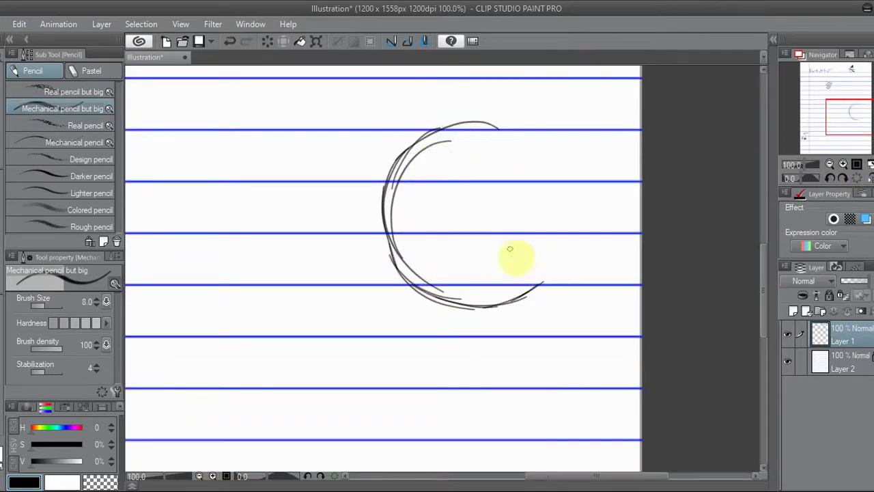
Step: Complete the large head circle by sketching its remaining upper and right-hand arcs
click(831, 178)
click(832, 178)
click(831, 178)
drag(391, 237, 324, 275)
drag(374, 237, 310, 328)
drag(324, 281, 351, 386)
click(857, 178)
Step: Sketch tapering cheeks down both sides of the head circle and join them with a gently curved chin
mouse_move(384, 213)
mouse_down()
mouse_move(410, 301)
mouse_move(429, 326)
mouse_up()
drag(575, 228, 545, 313)
drag(575, 229, 535, 326)
drag(429, 326, 523, 327)
mouse_move(430, 327)
mouse_down()
mouse_move(497, 337)
mouse_move(536, 325)
mouse_up()
Step: Erase the head circle's leftover lower arc inside the new jawline
mouse_move(481, 306)
mouse_down()
mouse_move(432, 282)
mouse_move(391, 237)
mouse_up()
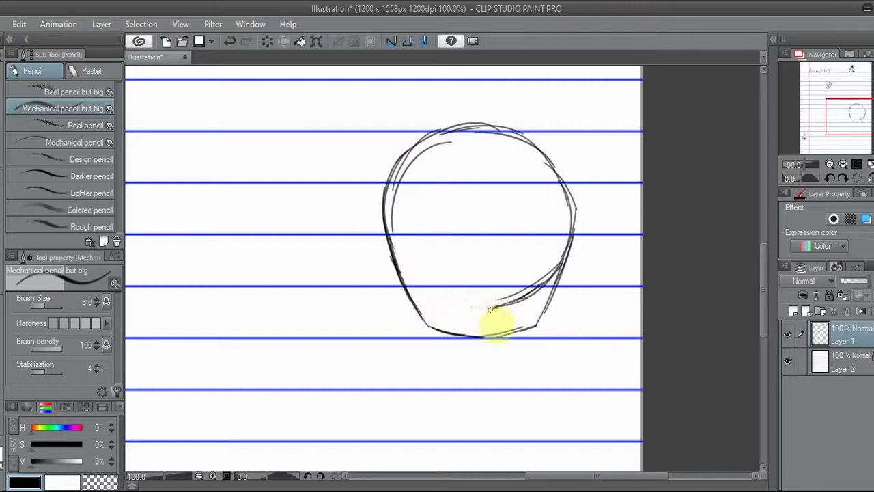
drag(534, 287, 563, 257)
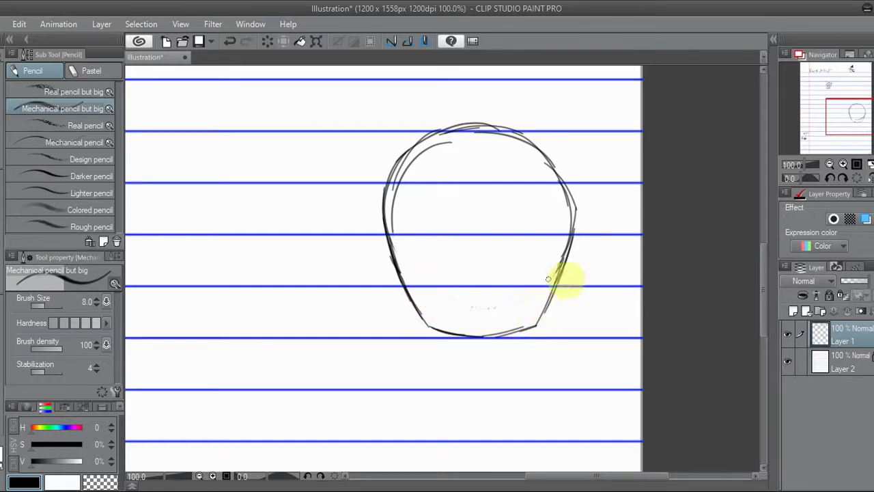
Step: Draw a narrow neck and sloping shoulder lines on both sides beneath the chin
drag(847, 116, 849, 122)
mouse_move(488, 259)
mouse_down()
mouse_move(488, 271)
mouse_move(441, 272)
mouse_move(552, 314)
mouse_up()
drag(442, 271, 402, 309)
drag(851, 121, 852, 126)
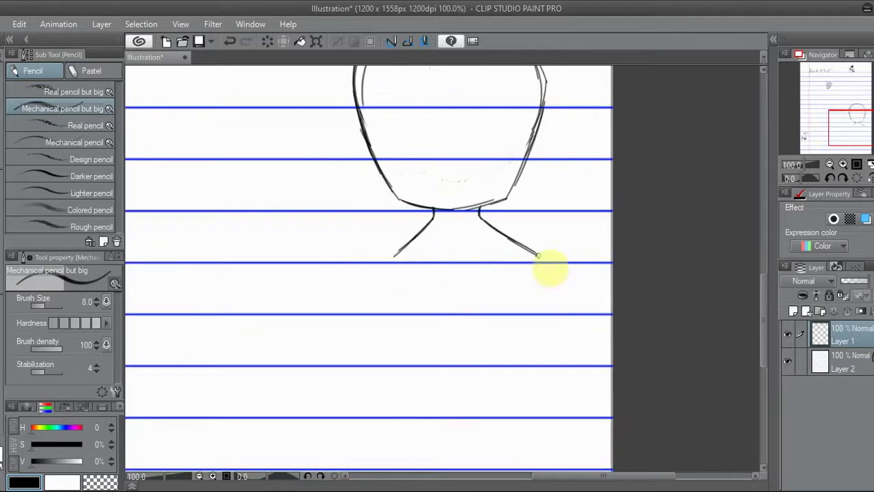
Step: Draw the outer and inner edges of both arms, sloping down and outward from the shoulders
drag(535, 252, 613, 334)
drag(392, 257, 334, 390)
drag(852, 126, 852, 136)
drag(418, 182, 391, 239)
drag(383, 285, 362, 294)
drag(493, 192, 591, 265)
Step: Draw both sides of the torso and extend them into two straight legs reaching the bottom of the page
drag(418, 179, 427, 300)
drag(499, 198, 516, 311)
drag(426, 313, 425, 466)
drag(417, 409, 427, 467)
drag(415, 391, 408, 468)
drag(511, 275, 528, 365)
drag(536, 399, 553, 463)
mouse_move(473, 347)
mouse_down()
mouse_move(465, 466)
mouse_move(505, 469)
mouse_up()
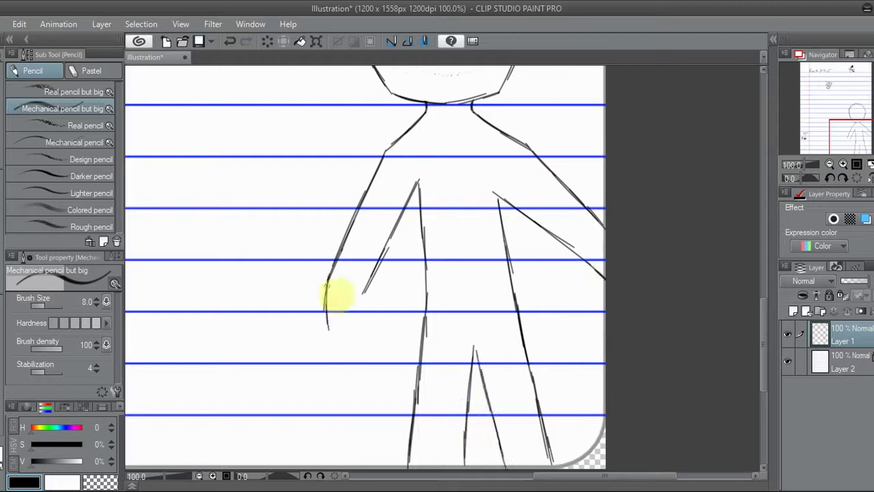
Step: Close off the end of the left-hand arm with a short rounded stroke for the hand
click(843, 165)
drag(855, 132, 856, 130)
mouse_move(250, 300)
mouse_down()
mouse_move(260, 347)
mouse_move(259, 305)
mouse_up()
key(ctrl+z)
mouse_move(244, 306)
mouse_down()
mouse_move(250, 336)
mouse_move(285, 354)
mouse_up()
Step: Enable tilt as an input affecting the brush size of Mechanical pencil but big, and undo the test stroke
click(97, 373)
click(103, 391)
click(86, 126)
click(86, 110)
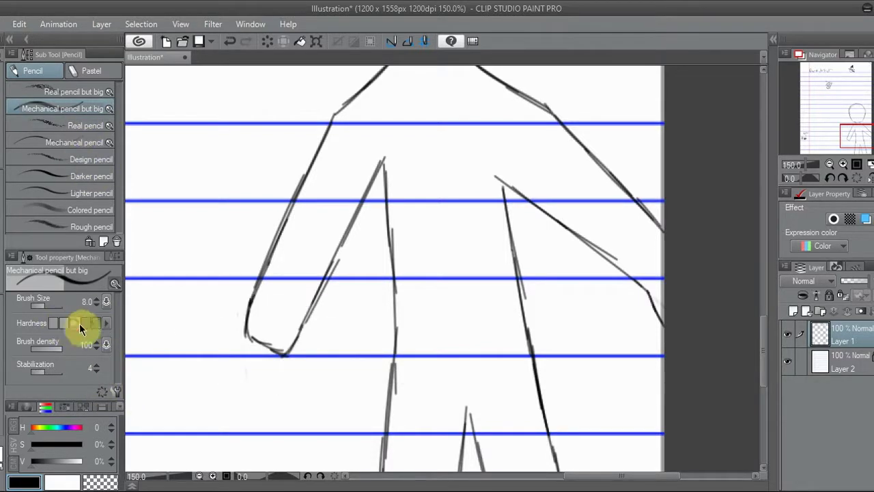
click(107, 302)
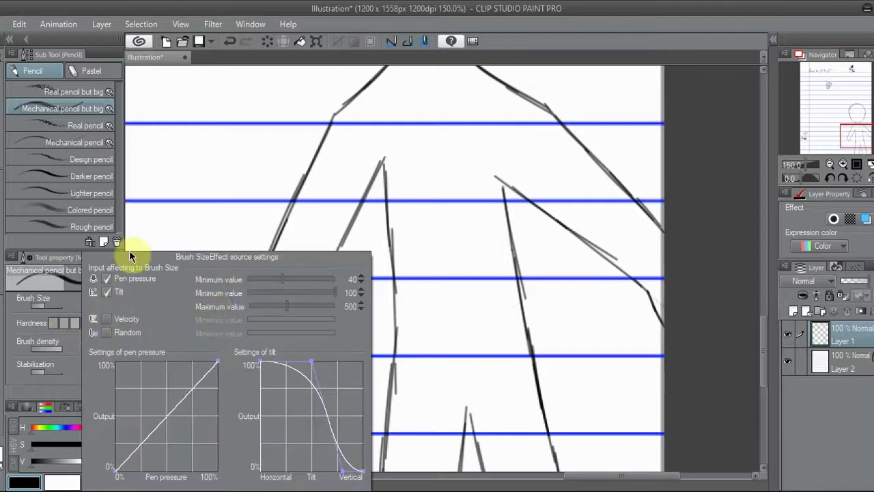
mouse_move(194, 290)
mouse_down()
mouse_move(209, 250)
mouse_move(244, 244)
mouse_move(205, 294)
mouse_move(231, 137)
mouse_move(219, 117)
mouse_move(195, 213)
mouse_up()
key(ctrl+z)
key(ctrl+z)
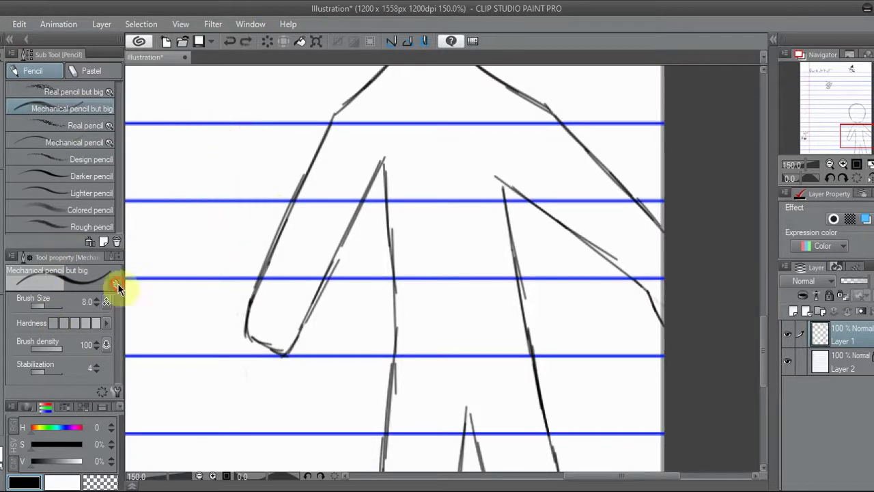
Step: Enable tilt as a brush size input for Real pencil but big, trying it with test strokes that are undone
click(99, 93)
mouse_move(142, 249)
mouse_down()
mouse_move(195, 277)
mouse_move(229, 254)
mouse_up()
key(ctrl+z)
click(107, 302)
click(106, 292)
mouse_move(168, 161)
mouse_down()
mouse_move(237, 194)
mouse_move(171, 186)
mouse_move(175, 136)
mouse_move(244, 214)
mouse_move(190, 250)
mouse_up()
key(ctrl+z)
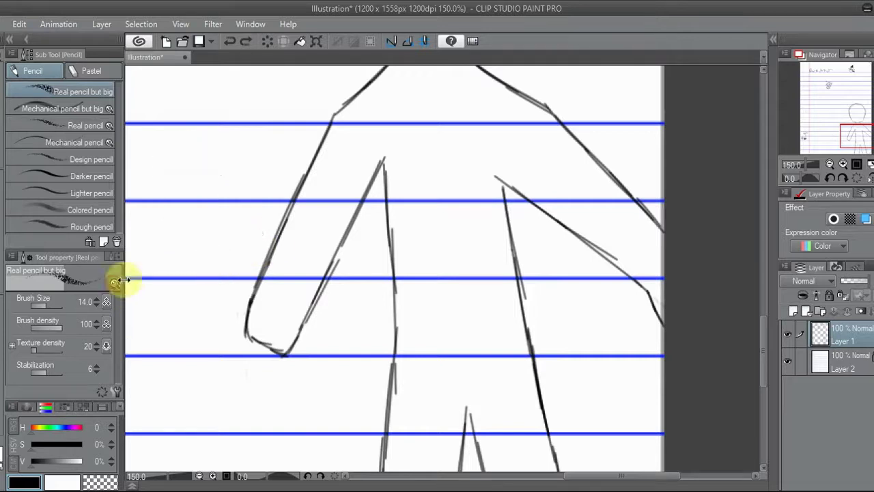
Step: Reshape the tilt curve in the brush size settings of Mechanical pencil but big, undoing the test strokes
click(90, 111)
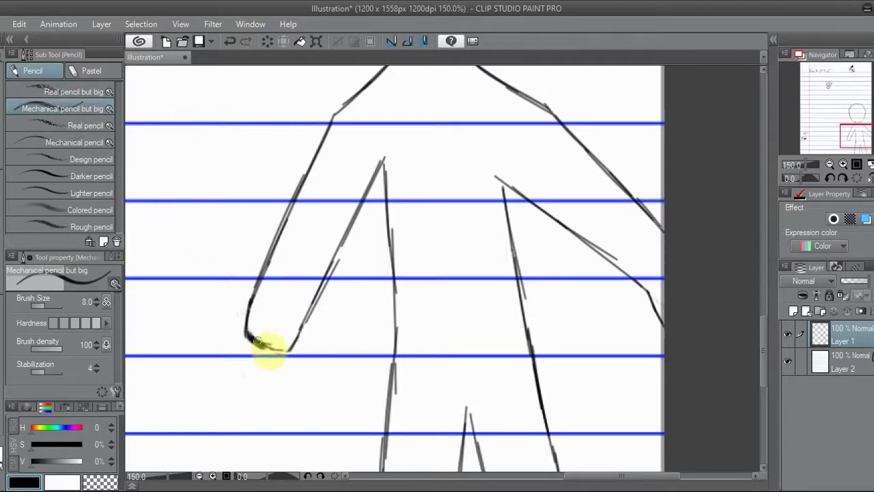
drag(270, 348, 371, 335)
key(ctrl+z)
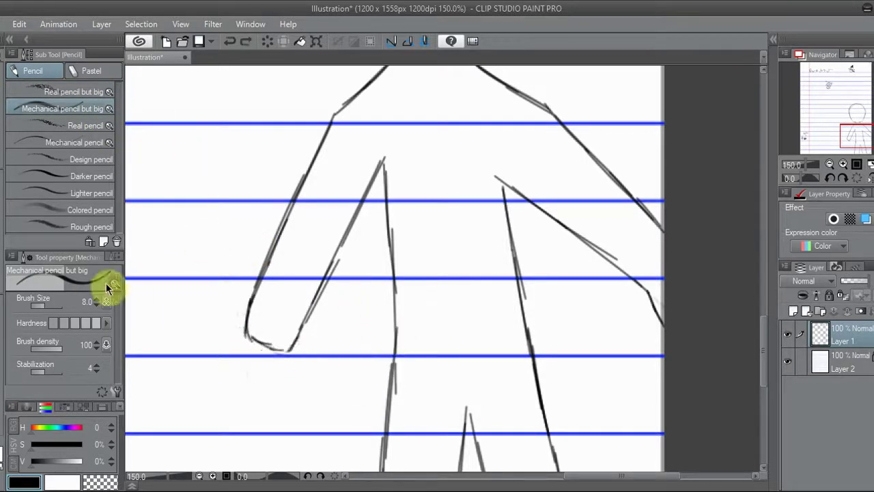
click(106, 302)
drag(312, 363, 284, 416)
click(54, 247)
mouse_move(239, 271)
mouse_down()
mouse_move(231, 340)
mouse_move(347, 420)
mouse_up()
key(ctrl+z)
Step: Darken and round the lower edge of the left-hand hand with thicker pencil strokes
drag(286, 349, 297, 337)
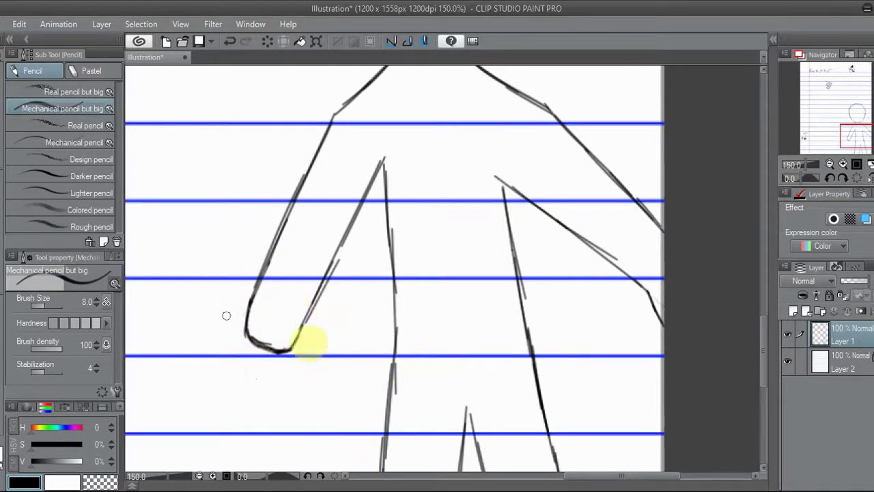
click(830, 164)
click(830, 164)
click(844, 164)
click(844, 164)
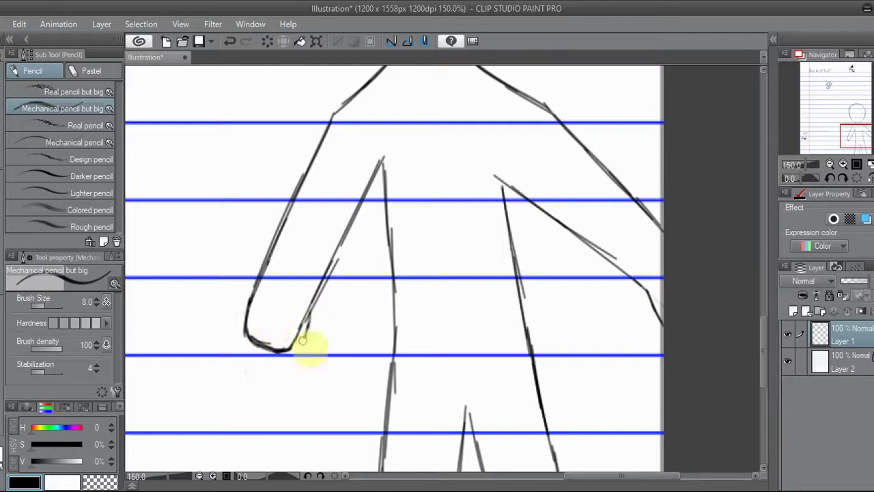
Step: Draw a V-shaped neckline and a slanted shirt hem, widening the torso's right-hand side to meet the hem
drag(851, 133, 854, 129)
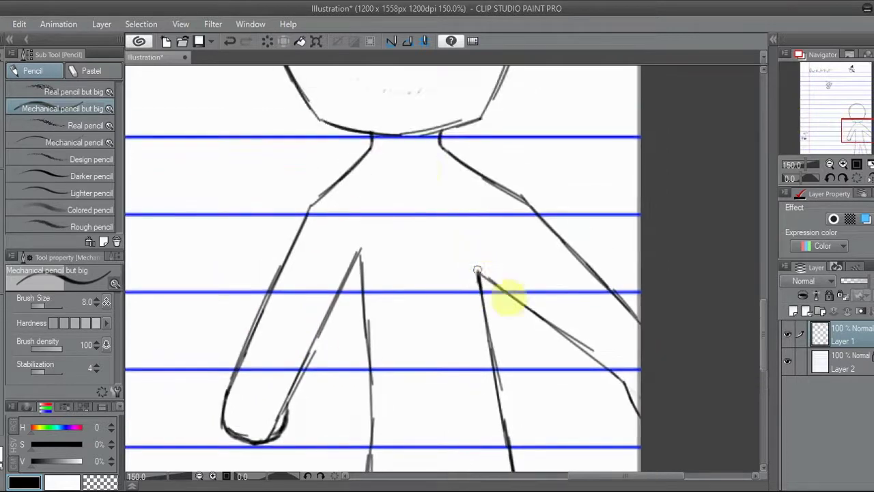
mouse_move(381, 171)
mouse_down()
mouse_move(432, 173)
mouse_move(456, 157)
mouse_up()
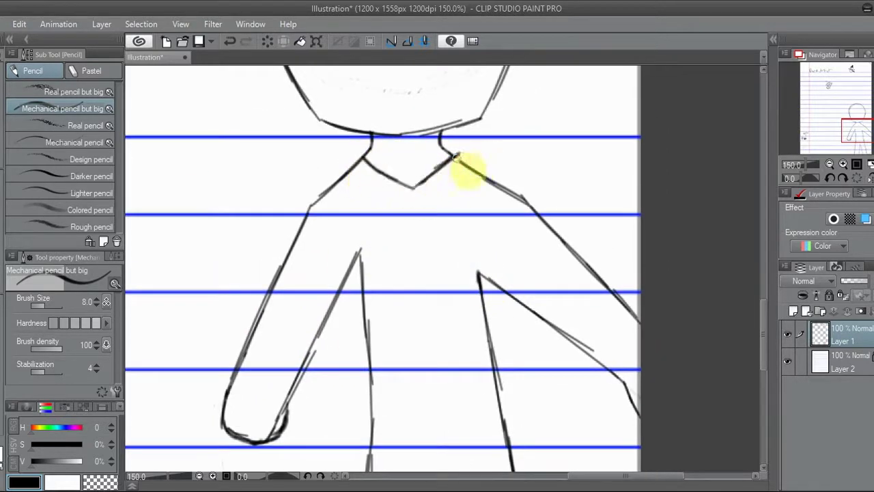
drag(855, 132, 854, 141)
mouse_move(405, 297)
mouse_down()
mouse_move(560, 342)
mouse_move(574, 338)
mouse_up()
mouse_move(514, 124)
mouse_down()
mouse_move(569, 334)
mouse_move(541, 289)
mouse_move(518, 180)
mouse_move(525, 173)
mouse_up()
Step: Darken the left-hand sleeve's inner edge, add a cuff line above the hand, and erase the leftover torso side line
drag(360, 243, 302, 358)
drag(208, 350, 268, 368)
key(e)
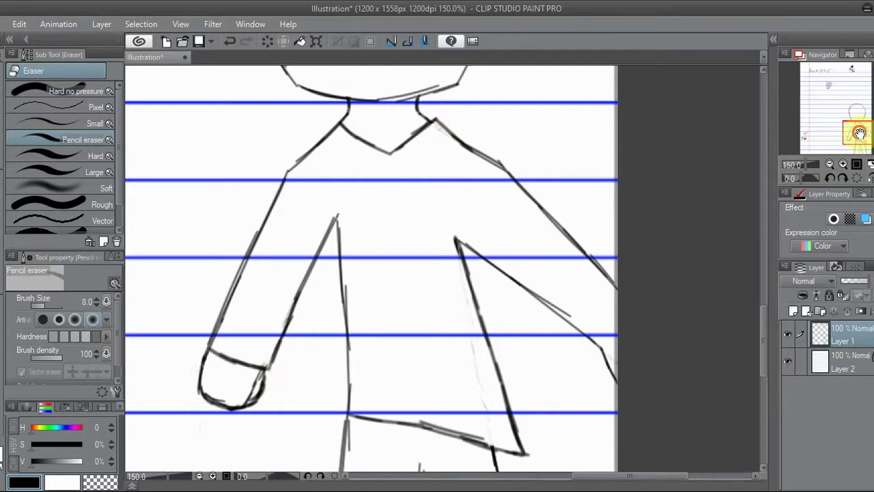
Step: Draw pointed bangs across the forehead, with a long sweep to the right and a shorter one to the left
drag(858, 132, 859, 114)
key(ctrl+minus)
key(p)
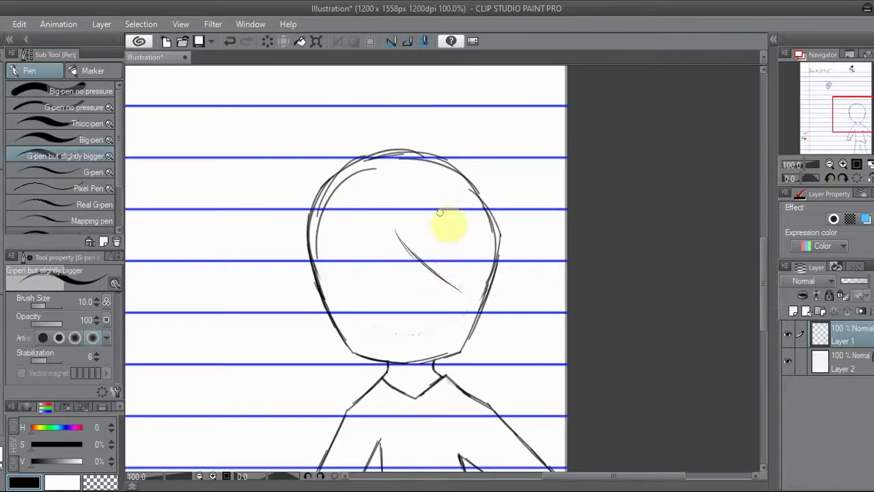
key(p)
mouse_move(398, 243)
mouse_down()
mouse_move(462, 299)
mouse_move(501, 256)
mouse_move(500, 238)
mouse_up()
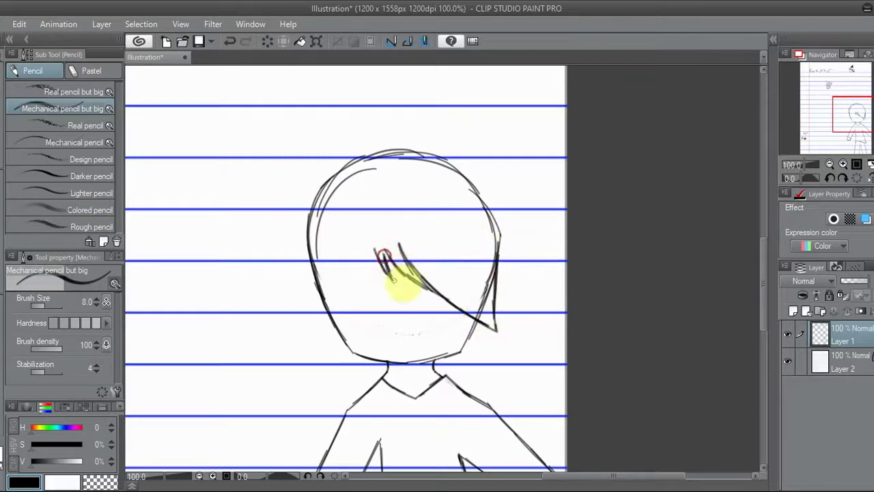
mouse_move(368, 252)
mouse_down()
mouse_move(307, 226)
mouse_move(330, 169)
mouse_up()
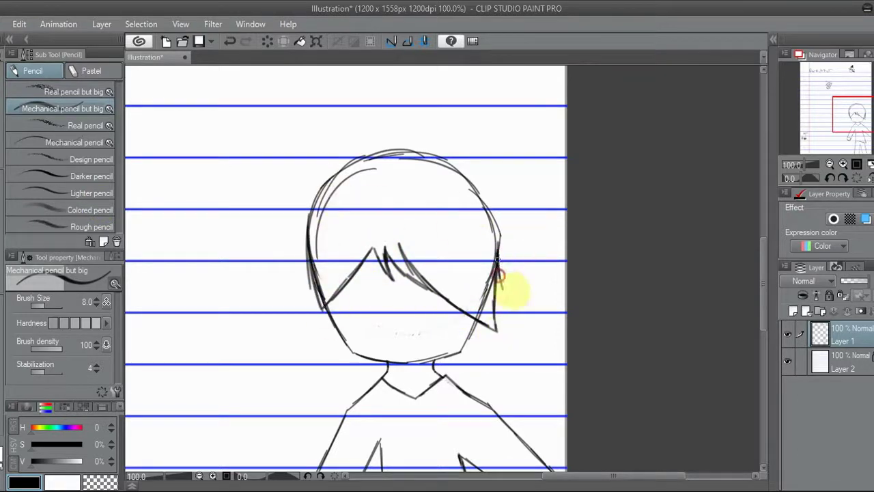
Step: Add long pointed hair locks falling past the jaw on both sides of the head
drag(500, 331, 523, 379)
mouse_move(323, 303)
mouse_down()
mouse_move(332, 357)
mouse_move(354, 384)
mouse_up()
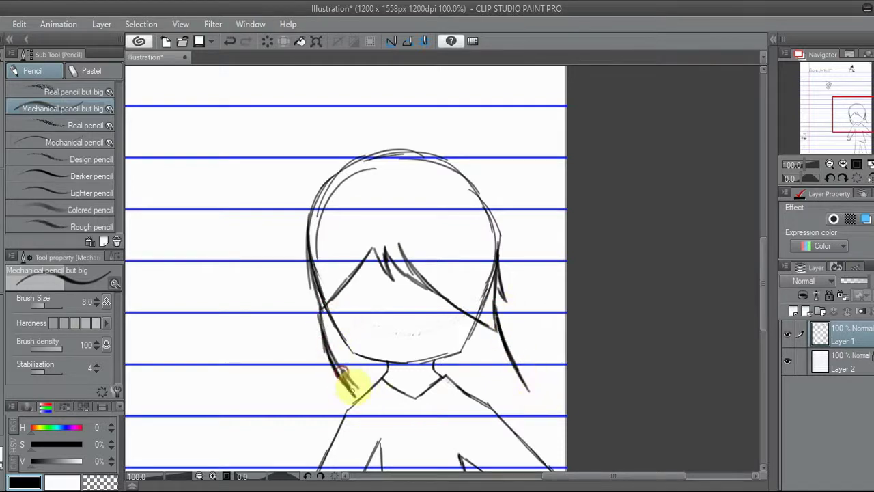
mouse_move(505, 364)
mouse_down()
mouse_move(531, 393)
mouse_move(536, 435)
mouse_up()
Step: Sketch a small nose and a short curved mouth on the face, and try a dot beside them
click(844, 164)
mouse_move(376, 358)
mouse_down()
mouse_move(397, 383)
mouse_move(349, 370)
mouse_move(389, 365)
mouse_up()
click(844, 164)
scroll(369, 369, down, 1)
click(374, 309)
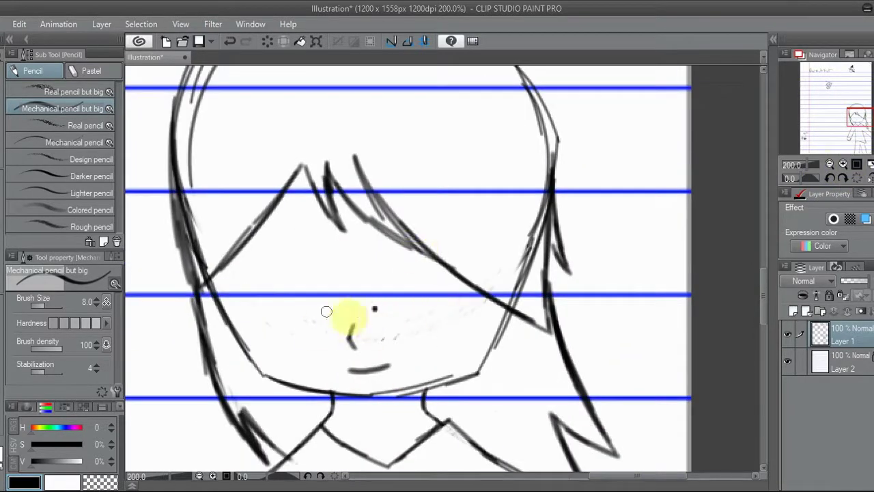
click(830, 164)
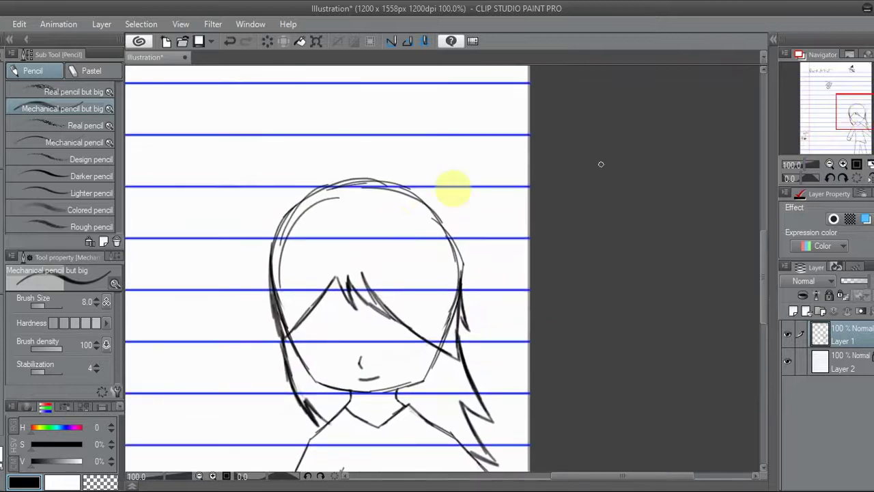
Step: Sketch a small rounded cap shape above the character's head with the canvas rotated 45 degrees
drag(160, 199, 197, 160)
click(843, 178)
drag(853, 125, 845, 116)
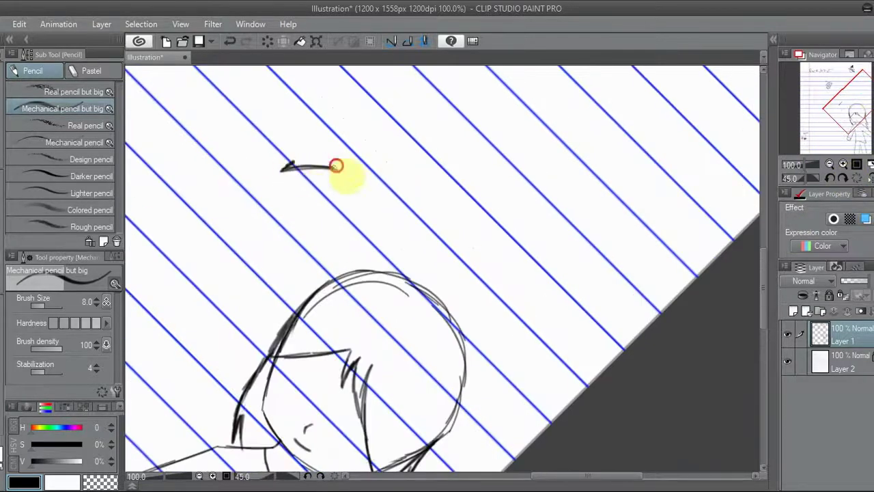
mouse_move(341, 162)
mouse_down()
mouse_move(288, 167)
mouse_move(325, 136)
mouse_up()
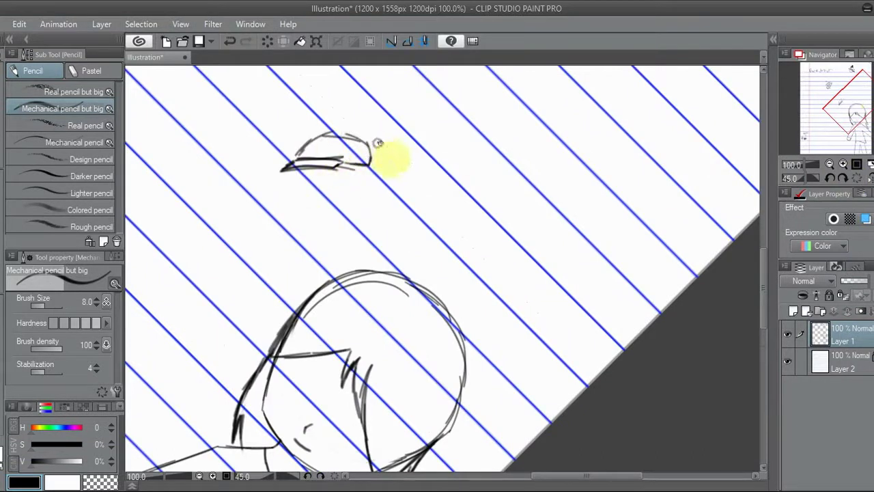
drag(378, 140, 380, 159)
Step: Draw a round emblem with a curved band and a small central circle on the chest of the shirt
click(830, 178)
click(842, 164)
click(851, 104)
mouse_move(334, 180)
mouse_down()
mouse_move(369, 159)
mouse_move(379, 175)
mouse_move(251, 315)
mouse_move(332, 200)
mouse_move(360, 173)
mouse_up()
click(832, 110)
click(854, 121)
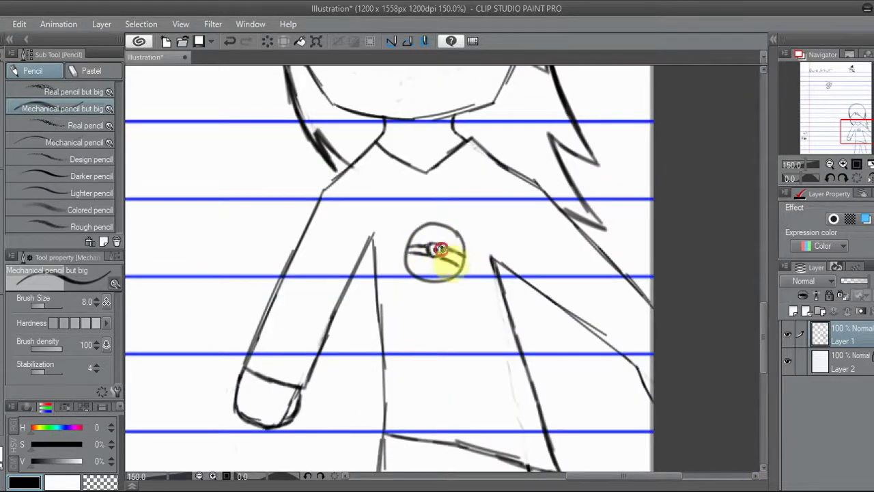
click(857, 164)
click(842, 164)
click(843, 164)
click(849, 126)
click(858, 165)
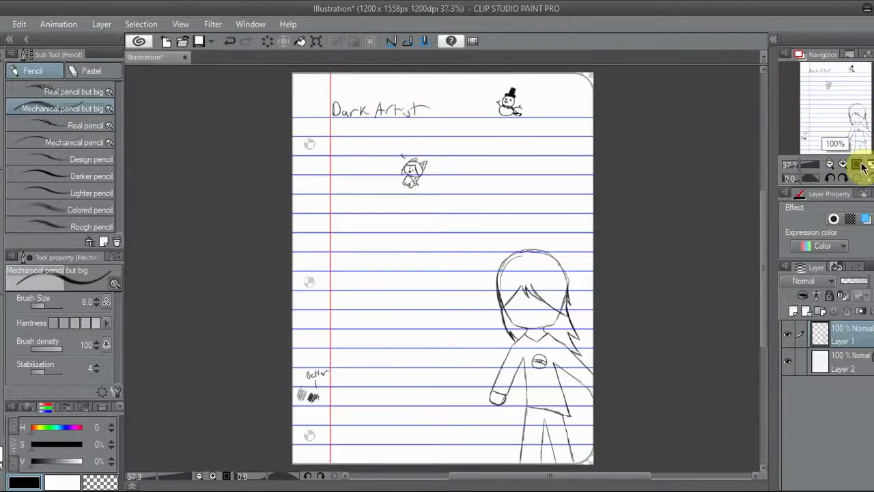
Step: Handwrite "Why is drawing Kinda dificult but only sometimes" with a shrugging face on the lines beside the character
click(855, 165)
mouse_move(848, 120)
mouse_down()
mouse_move(843, 128)
mouse_move(835, 115)
mouse_up()
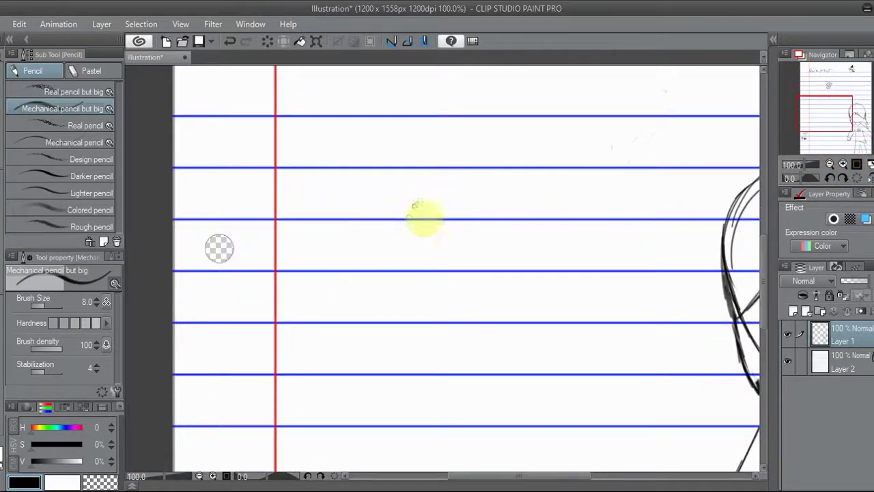
mouse_move(285, 183)
mouse_down()
mouse_move(363, 238)
mouse_move(494, 216)
mouse_move(296, 248)
mouse_move(381, 259)
mouse_move(541, 247)
mouse_move(626, 256)
mouse_move(313, 304)
mouse_move(453, 319)
mouse_move(556, 279)
mouse_move(652, 312)
mouse_move(487, 281)
mouse_up()
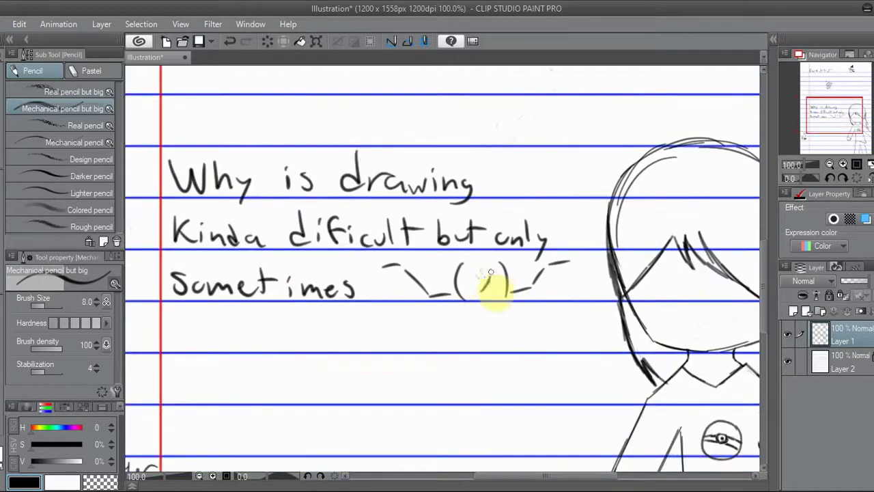
click(871, 165)
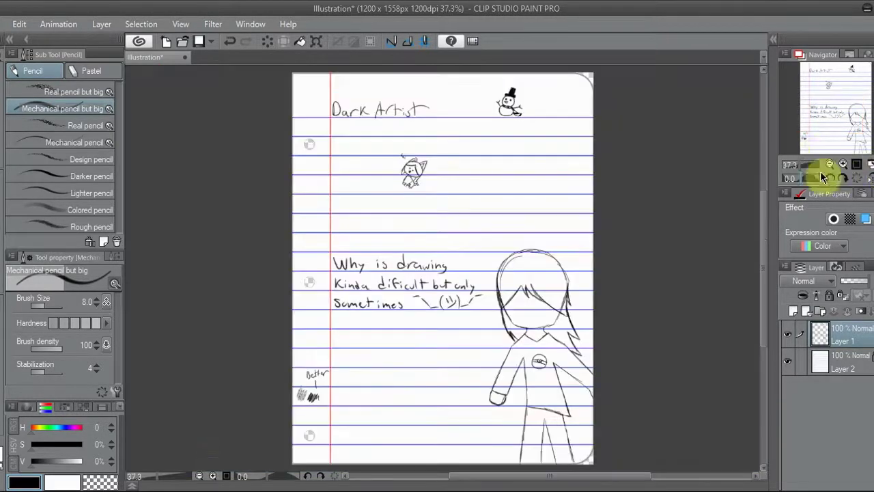
Step: Handwrite こんいちは on the notebook line below the snowman, to the right of the cat-eared doodle
click(844, 165)
click(844, 165)
click(844, 165)
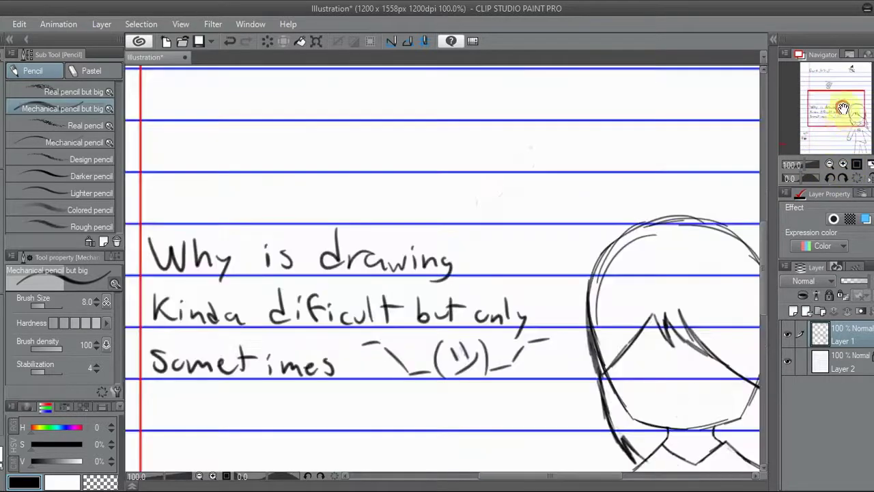
drag(843, 109, 853, 86)
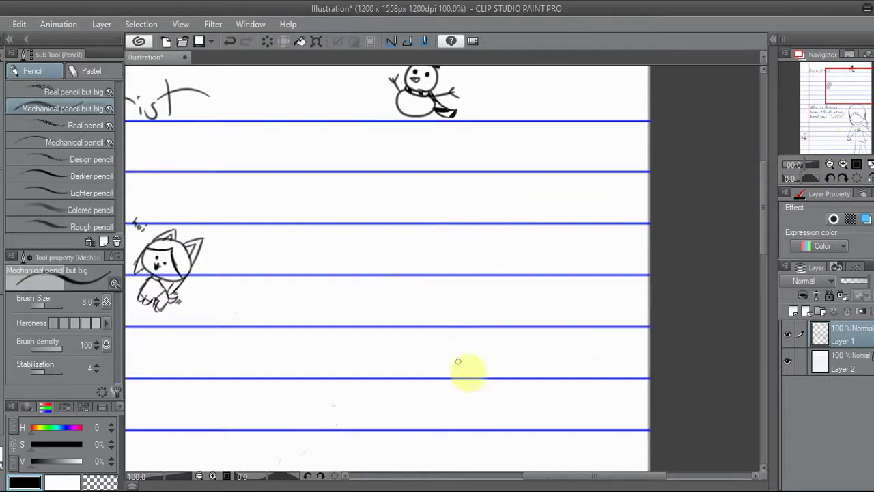
mouse_move(300, 186)
mouse_down()
mouse_move(345, 187)
mouse_move(325, 215)
mouse_up()
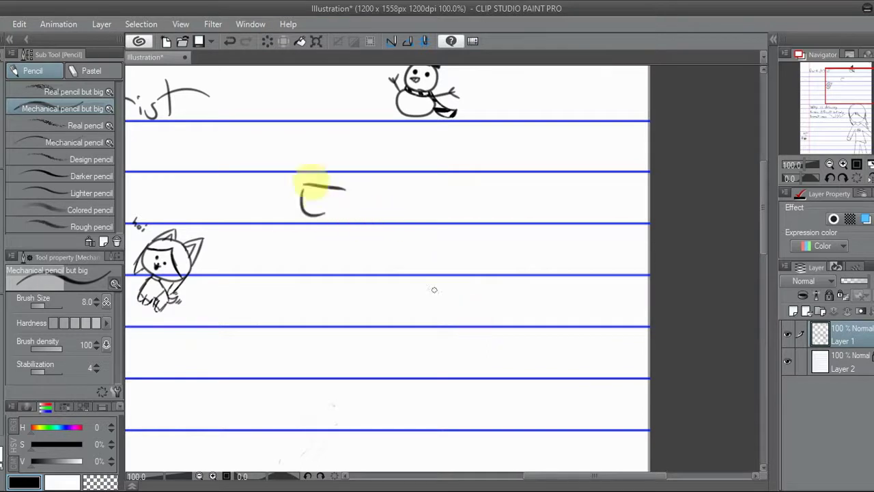
drag(299, 183, 335, 182)
drag(309, 188, 326, 223)
drag(350, 182, 347, 220)
drag(348, 208, 373, 217)
mouse_move(387, 185)
mouse_down()
mouse_move(395, 219)
mouse_move(439, 194)
mouse_up()
mouse_move(462, 187)
mouse_down()
mouse_move(462, 216)
mouse_move(487, 218)
mouse_up()
drag(470, 194, 487, 192)
Step: Handwrite こんいちは a second time on the line directly beneath the first one
mouse_move(311, 245)
mouse_down()
mouse_move(335, 245)
mouse_move(336, 264)
mouse_move(403, 270)
mouse_up()
mouse_move(411, 246)
mouse_down()
mouse_move(415, 260)
mouse_move(445, 247)
mouse_up()
drag(437, 239, 431, 271)
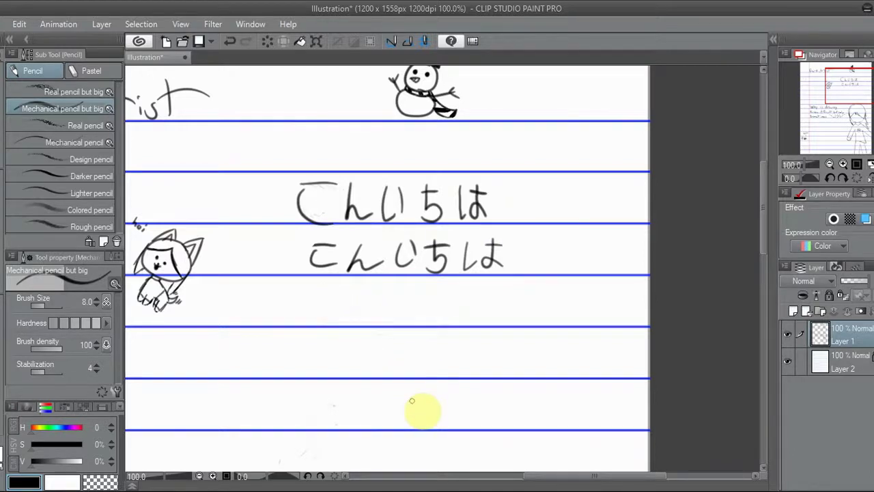
drag(472, 219, 419, 361)
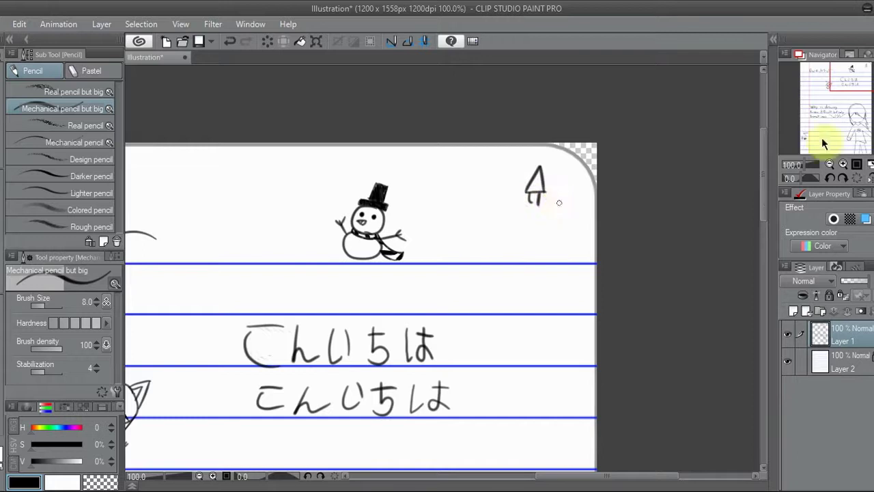
scroll(559, 203, up, 2)
key(ctrl+z)
key(ctrl+z)
key(ctrl+z)
key(ctrl+z)
key(ctrl+z)
Step: Draw a triangle character with one eye, a top hat, a bow tie and short legs in the page's upper-right corner
mouse_move(504, 220)
mouse_down()
mouse_move(573, 143)
mouse_move(574, 267)
mouse_up()
drag(505, 220, 573, 234)
mouse_move(547, 131)
mouse_down()
mouse_move(576, 138)
mouse_move(550, 124)
mouse_move(576, 133)
mouse_move(564, 105)
mouse_move(580, 129)
mouse_up()
mouse_move(558, 232)
mouse_down()
mouse_move(513, 222)
mouse_move(542, 239)
mouse_up()
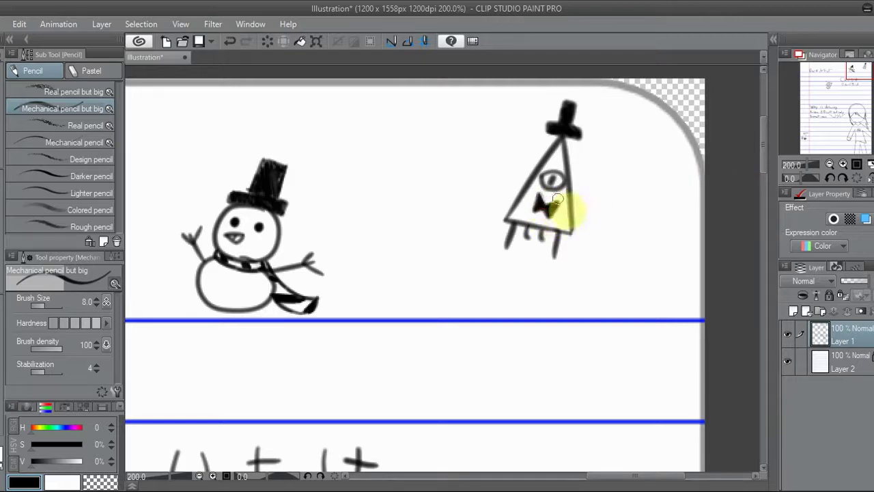
drag(536, 211, 545, 206)
Step: Examine the triangle doodle, the whole notebook page and the Japanese writing up close
click(843, 165)
click(843, 164)
drag(863, 69, 865, 68)
click(831, 164)
click(830, 164)
click(831, 165)
click(857, 164)
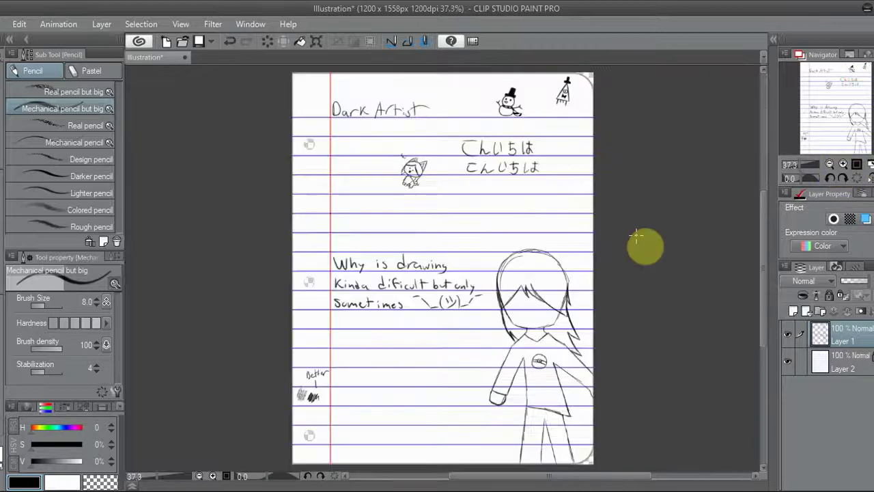
click(858, 164)
mouse_move(858, 100)
mouse_down()
mouse_move(847, 84)
mouse_move(852, 79)
mouse_move(851, 94)
mouse_move(858, 85)
mouse_up()
scroll(852, 83, up, 1)
click(830, 164)
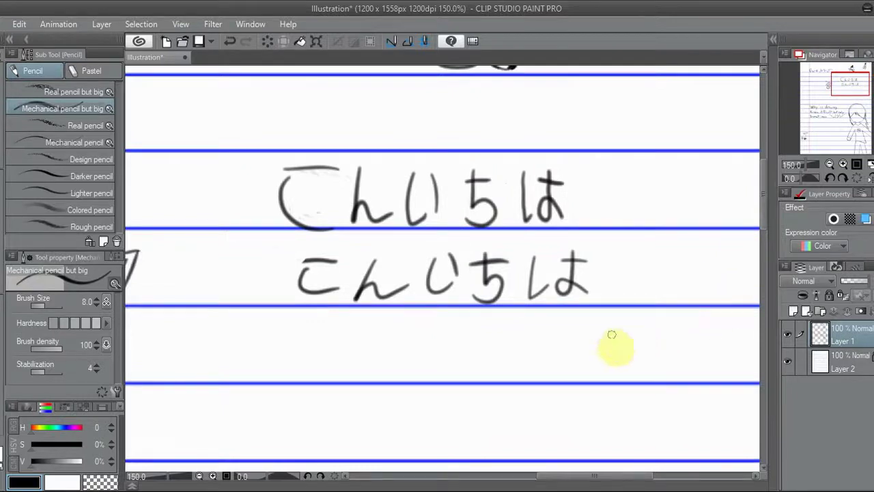
key(ctrl+0)
Step: Draw a small tilted chibi head with rounded hair on a blank line above the "Why is drawing" note
click(843, 164)
click(843, 165)
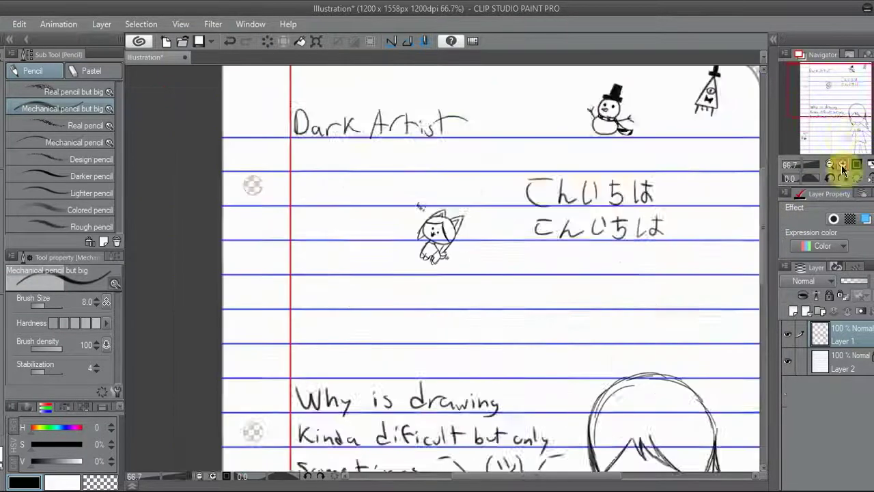
click(843, 165)
click(843, 165)
drag(819, 103, 816, 94)
drag(415, 321, 404, 351)
mouse_move(418, 322)
mouse_down()
mouse_move(408, 324)
mouse_move(405, 304)
mouse_up()
click(843, 164)
click(817, 96)
click(843, 165)
click(843, 165)
drag(305, 314, 311, 372)
mouse_move(368, 306)
mouse_down()
mouse_move(356, 269)
mouse_move(302, 369)
mouse_move(312, 370)
mouse_up()
Step: Draw the chibi's small slanted body with two short arms and two pointed legs below the head
click(819, 98)
mouse_move(347, 254)
mouse_down()
mouse_move(364, 242)
mouse_move(328, 267)
mouse_up()
mouse_move(342, 189)
mouse_down()
mouse_move(338, 248)
mouse_move(353, 264)
mouse_move(327, 243)
mouse_move(324, 267)
mouse_move(357, 241)
mouse_up()
drag(335, 255, 317, 302)
drag(353, 242, 390, 235)
drag(318, 303, 337, 307)
drag(393, 237, 369, 266)
drag(337, 308, 351, 287)
mouse_move(353, 289)
mouse_down()
mouse_move(370, 306)
mouse_move(417, 305)
mouse_up()
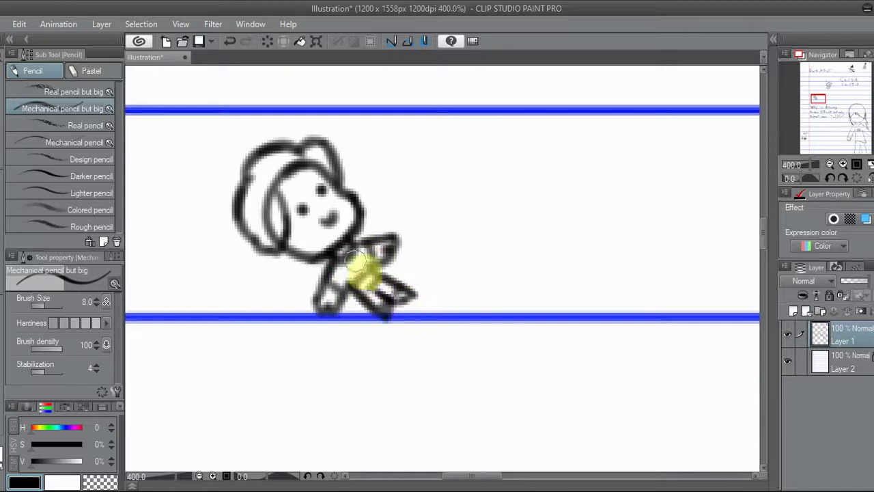
Step: Fill the chibi's hair solid black and darken the tip of its leg
mouse_move(277, 179)
mouse_down()
mouse_move(269, 244)
mouse_move(259, 124)
mouse_move(333, 176)
mouse_up()
drag(256, 226, 271, 243)
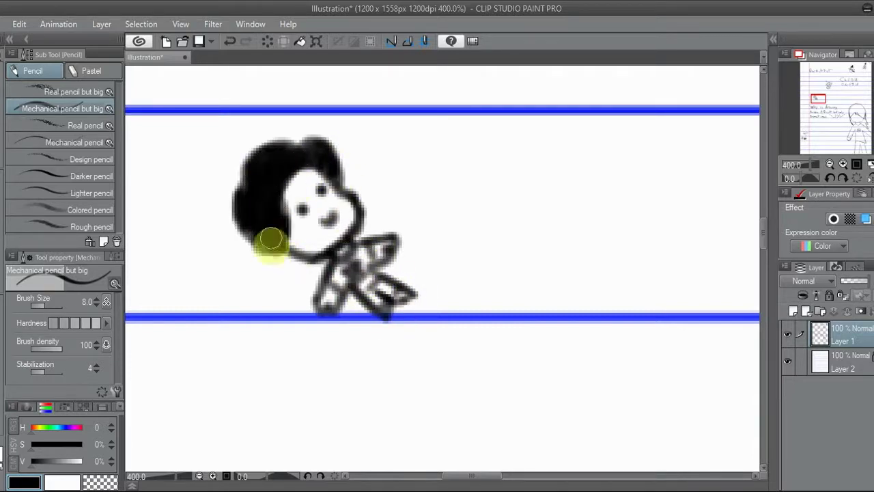
drag(382, 312, 414, 297)
Step: Draw an angular fan-shaped head with a small body, outstretched sleeved arms and short legs on the same line as the chibi
click(830, 164)
click(823, 97)
click(843, 164)
click(830, 164)
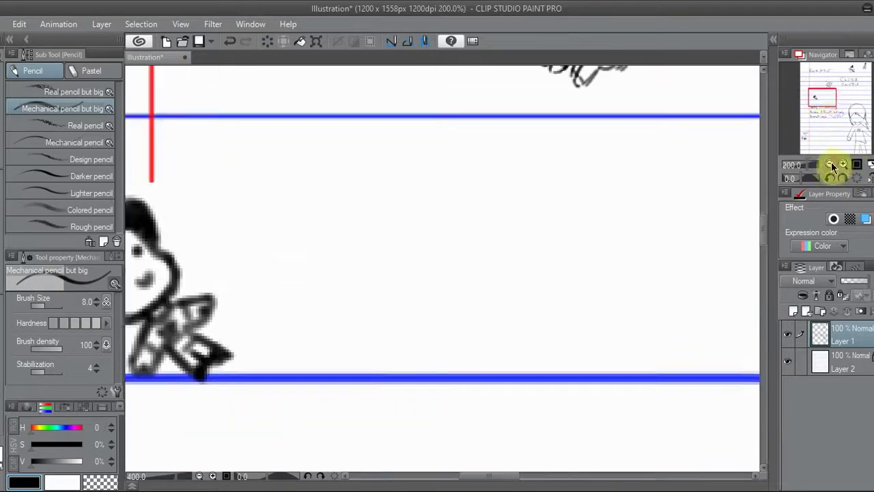
click(857, 164)
click(844, 165)
click(844, 164)
click(843, 164)
drag(840, 108, 837, 106)
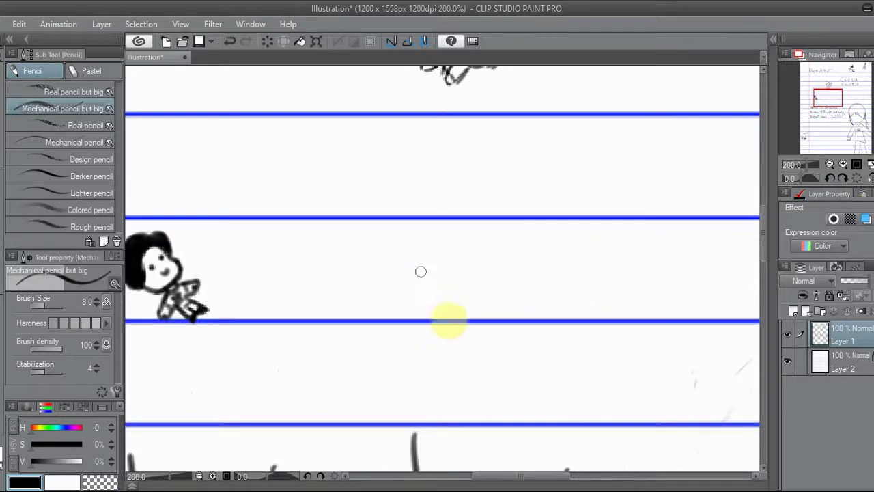
mouse_move(409, 236)
mouse_down()
mouse_move(468, 248)
mouse_move(408, 240)
mouse_up()
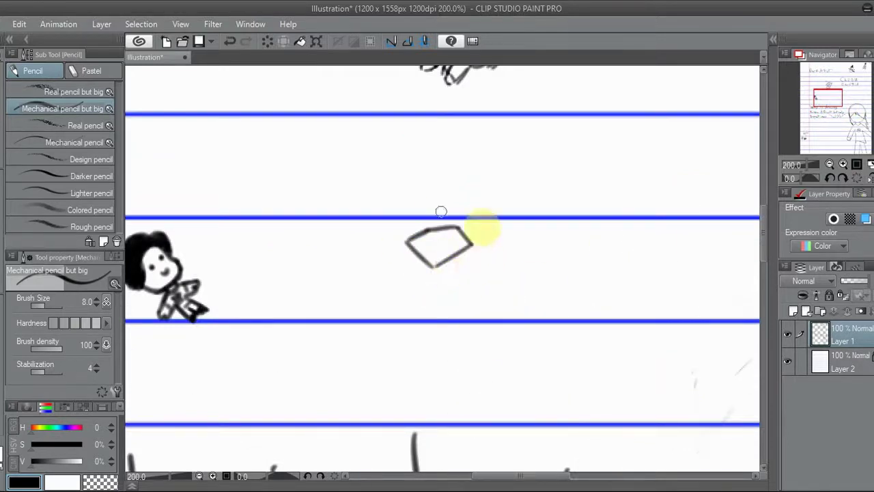
drag(439, 266, 464, 283)
drag(434, 267, 403, 283)
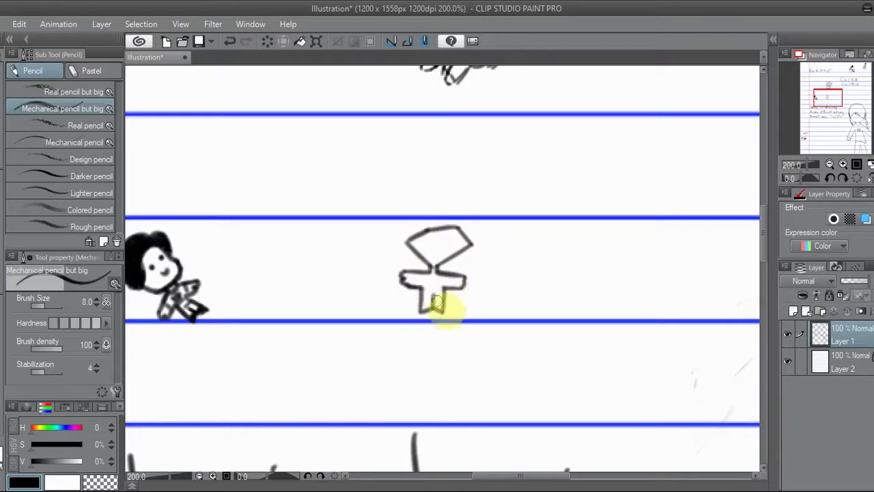
drag(416, 274, 435, 275)
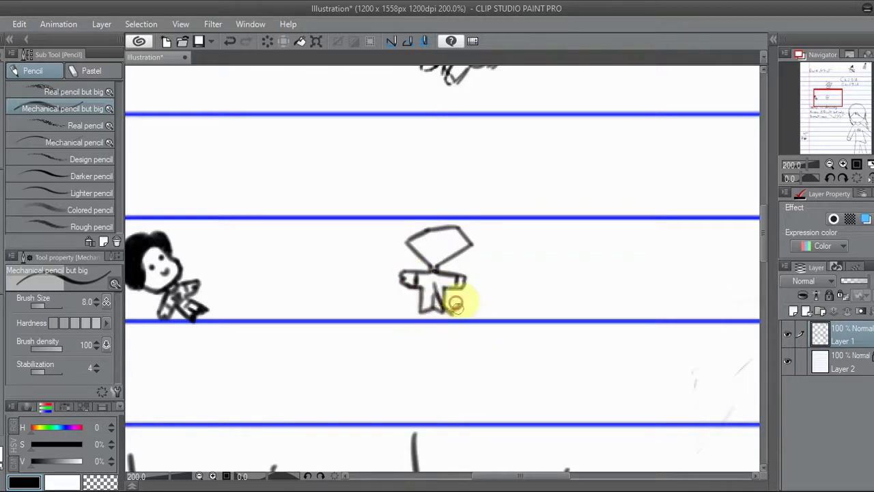
Step: Draw angry eyes and a frown on the angular head and write "grr" beside it
scroll(445, 273, up, 2)
drag(419, 243, 436, 244)
drag(272, 197, 258, 217)
drag(282, 184, 339, 150)
Step: Write "i forgot what White Diamond looks like" beside the angry character
drag(547, 282, 547, 309)
click(548, 270)
drag(607, 267, 597, 309)
mouse_move(593, 296)
mouse_down()
mouse_move(633, 303)
mouse_move(722, 284)
mouse_up()
drag(528, 338, 649, 341)
scroll(655, 273, down, 2)
drag(574, 301, 627, 315)
mouse_move(489, 332)
mouse_down()
mouse_move(521, 342)
mouse_move(628, 342)
mouse_move(531, 364)
mouse_move(638, 344)
mouse_up()
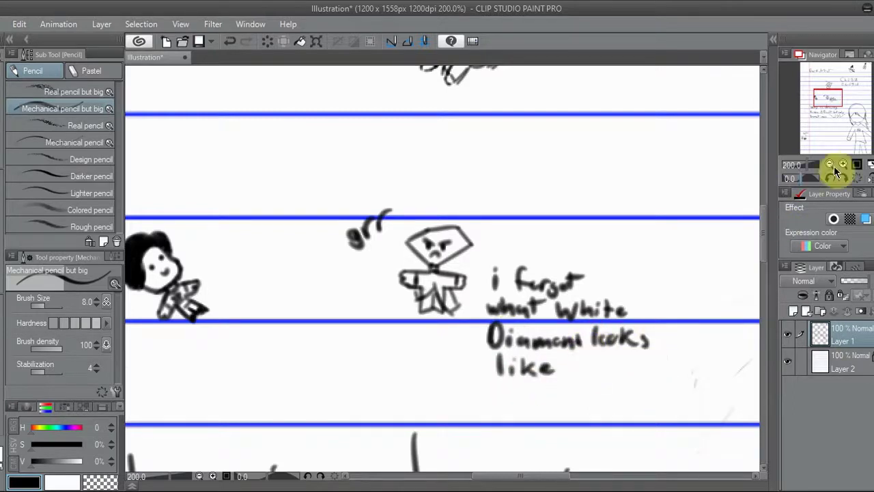
Step: Scribble short spiky tufts of hair along the top of the angry character's head
click(830, 165)
click(844, 165)
click(844, 165)
click(844, 165)
mouse_move(478, 191)
mouse_down()
mouse_move(513, 193)
mouse_move(410, 205)
mouse_move(419, 185)
mouse_move(526, 228)
mouse_up()
click(827, 168)
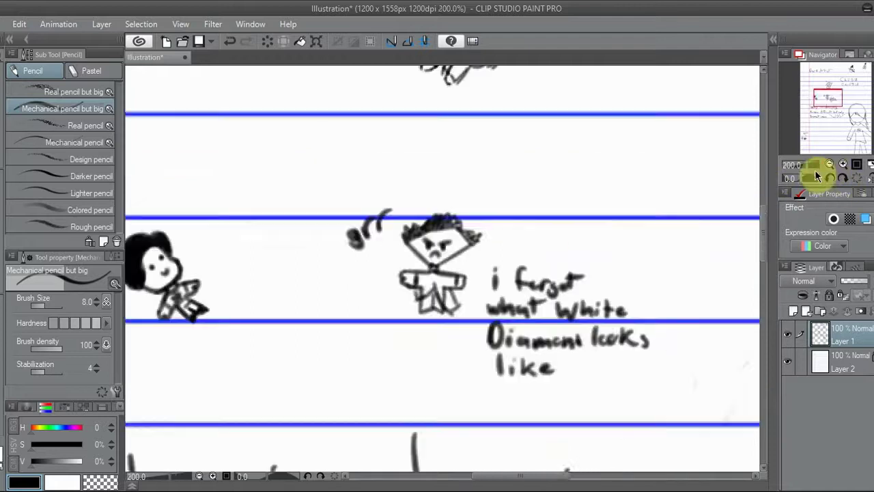
Step: Reshape the angry character's hair into three tall spikes filled solid black
click(843, 166)
click(843, 166)
mouse_move(521, 209)
mouse_down()
mouse_move(458, 148)
mouse_move(345, 206)
mouse_move(379, 159)
mouse_move(370, 214)
mouse_up()
drag(474, 185, 502, 220)
drag(410, 190, 471, 184)
click(830, 165)
click(844, 164)
click(844, 165)
mouse_move(375, 161)
mouse_down()
mouse_move(382, 194)
mouse_move(465, 141)
mouse_move(494, 205)
mouse_move(446, 157)
mouse_up()
Step: Examine the spiky-haired character up close and the whole notebook page
click(831, 165)
click(830, 165)
click(844, 165)
click(844, 165)
click(843, 164)
click(830, 165)
click(830, 165)
click(857, 165)
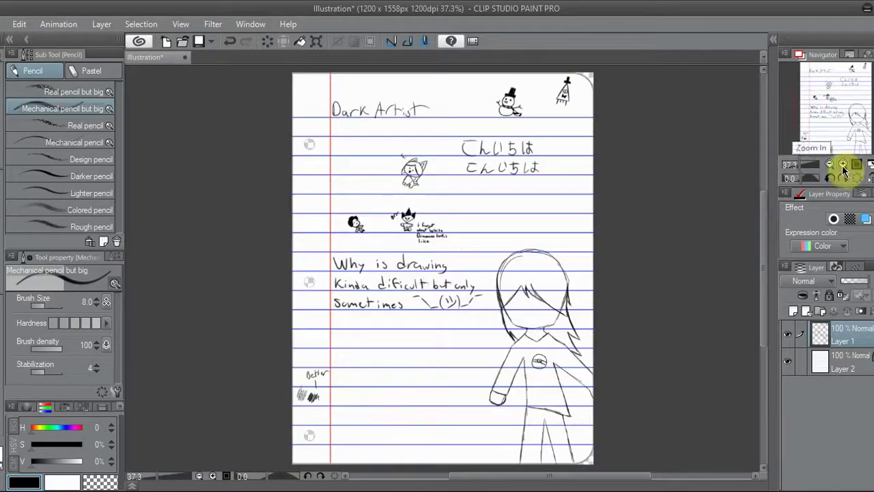
Step: Draw a small snouted creature head with two dot eyes, a mouth and two pointed ears on the blank line above the chibi
click(843, 165)
click(843, 165)
click(843, 164)
drag(827, 99, 830, 96)
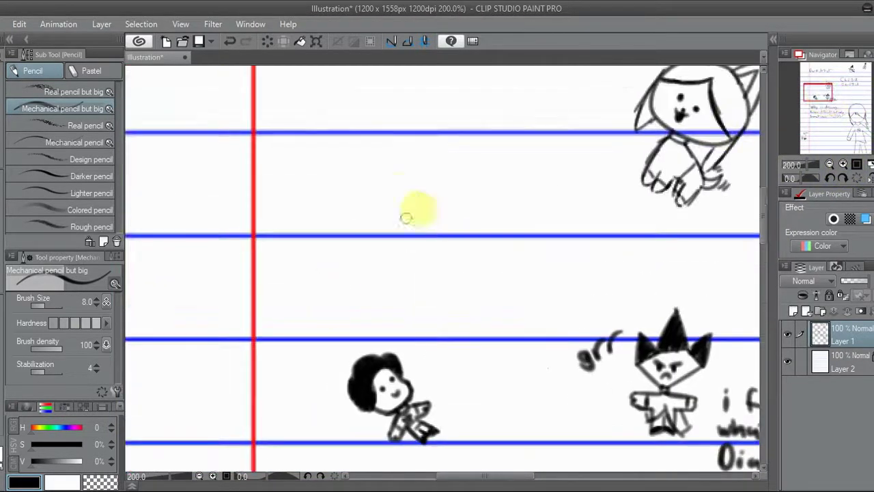
mouse_move(409, 178)
mouse_down()
mouse_move(389, 181)
mouse_move(438, 145)
mouse_up()
mouse_move(436, 217)
mouse_down()
mouse_move(499, 441)
mouse_move(469, 226)
mouse_move(386, 197)
mouse_move(398, 196)
mouse_up()
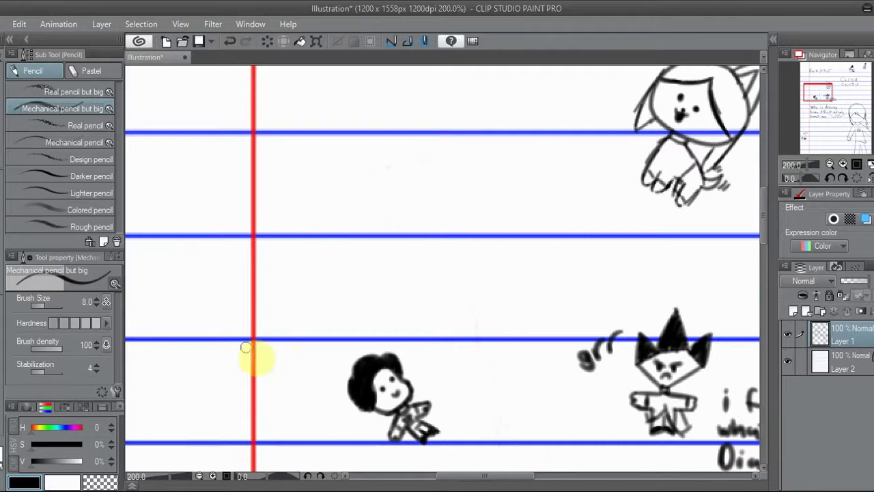
drag(389, 183, 374, 207)
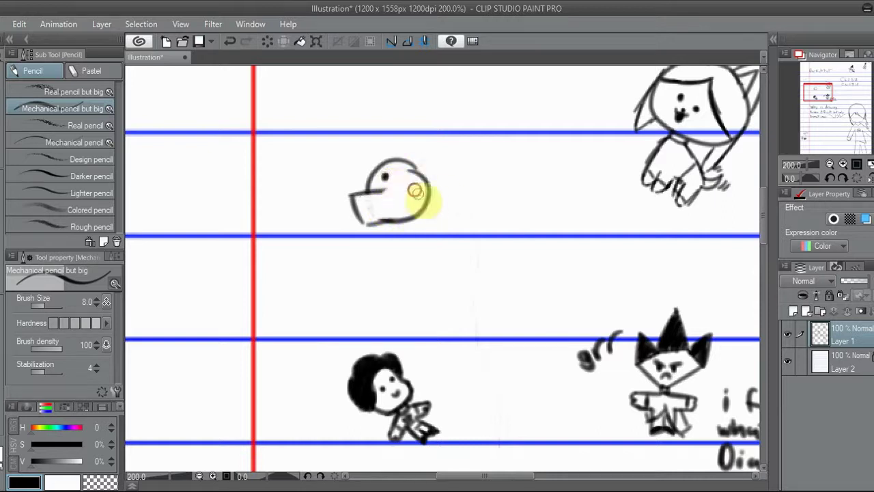
drag(368, 208, 377, 221)
drag(383, 165, 433, 171)
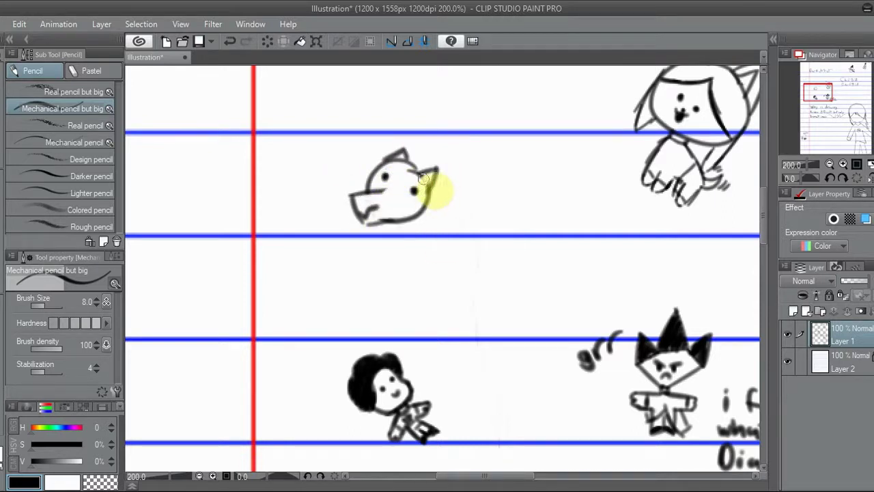
Step: Draw the snouted creature's neck, sloping shoulders, wide arms and torso below its head
drag(393, 221, 391, 229)
drag(412, 219, 436, 247)
drag(391, 230, 334, 291)
drag(430, 239, 456, 283)
drag(334, 294, 384, 266)
mouse_move(455, 279)
mouse_down()
mouse_move(422, 260)
mouse_move(384, 311)
mouse_up()
drag(422, 260, 424, 311)
drag(414, 220, 422, 228)
Step: Write "i also forgot what Stevenzilla looked like" beside the snouted creature
drag(465, 199, 466, 215)
drag(505, 200, 508, 216)
mouse_move(517, 192)
mouse_down()
mouse_move(539, 242)
mouse_move(603, 234)
mouse_move(545, 289)
mouse_move(591, 273)
mouse_move(531, 322)
mouse_move(625, 322)
mouse_move(629, 308)
mouse_up()
Step: Draw a diamond-shaped head outline on a blank line below the Japanese writing
click(857, 165)
click(844, 165)
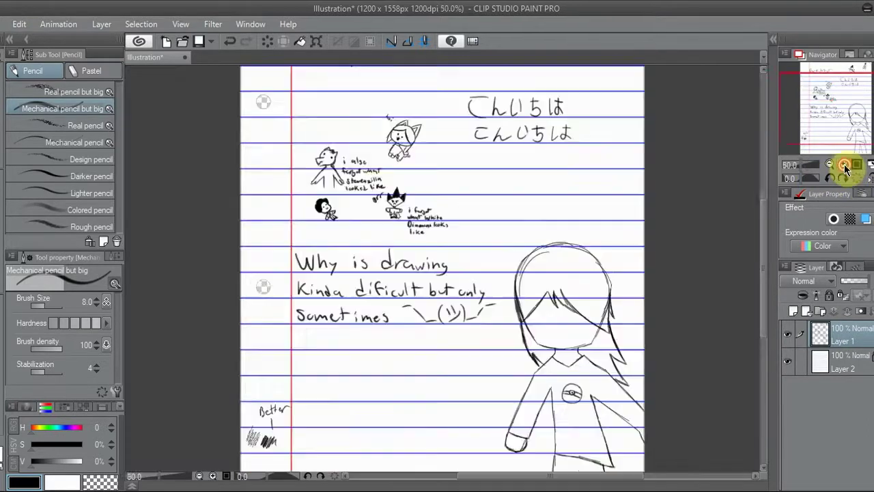
click(844, 164)
click(843, 164)
click(843, 165)
mouse_move(532, 199)
mouse_down()
mouse_move(510, 254)
mouse_move(501, 226)
mouse_up()
scroll(500, 306, up, 1)
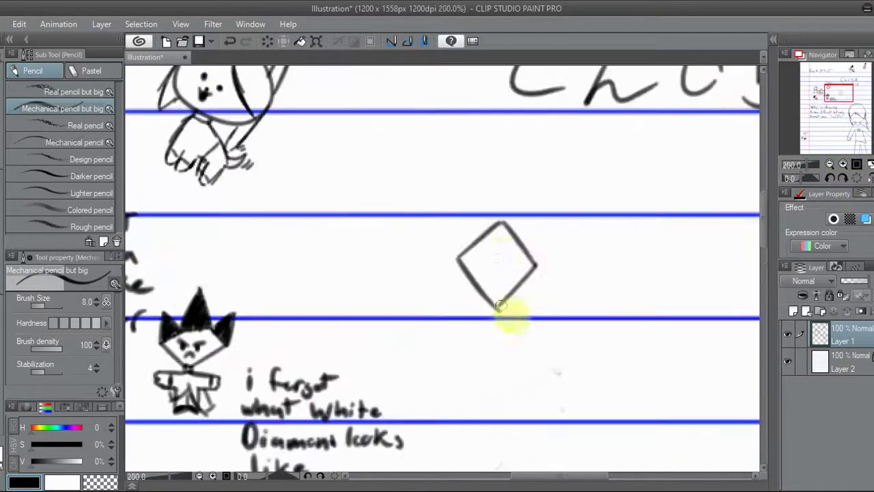
Step: Draw a neck, a torso and two drooping arms below the diamond-shaped head
drag(489, 304, 490, 315)
mouse_move(503, 305)
mouse_down()
mouse_move(533, 330)
mouse_move(456, 357)
mouse_up()
drag(533, 330, 527, 360)
drag(457, 357, 483, 392)
drag(515, 343, 516, 385)
Step: Draw an oval face inside the diamond with two dot eyes, a triangular forehead gem and a wide-open mouth filled black
click(844, 164)
click(844, 165)
mouse_move(536, 234)
mouse_down()
mouse_move(566, 311)
mouse_move(547, 312)
mouse_up()
click(549, 255)
click(563, 257)
drag(551, 274, 570, 280)
mouse_move(545, 248)
mouse_down()
mouse_move(545, 283)
mouse_move(572, 308)
mouse_up()
drag(569, 234, 554, 264)
drag(534, 292, 551, 313)
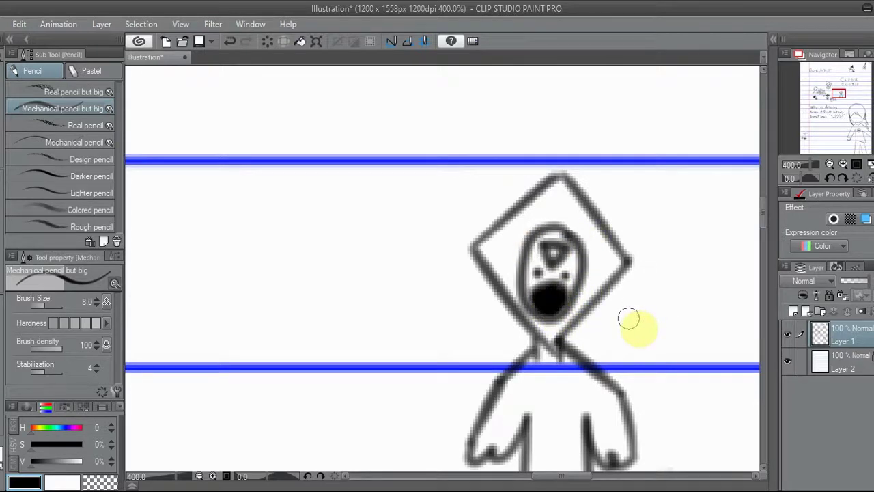
Step: Erase the diamond character's drooping body and redraw it with outstretched arms, a short torso and legs
click(841, 95)
mouse_move(521, 372)
mouse_down()
mouse_move(533, 348)
mouse_move(415, 373)
mouse_move(414, 344)
mouse_move(519, 319)
mouse_move(433, 314)
mouse_move(498, 314)
mouse_up()
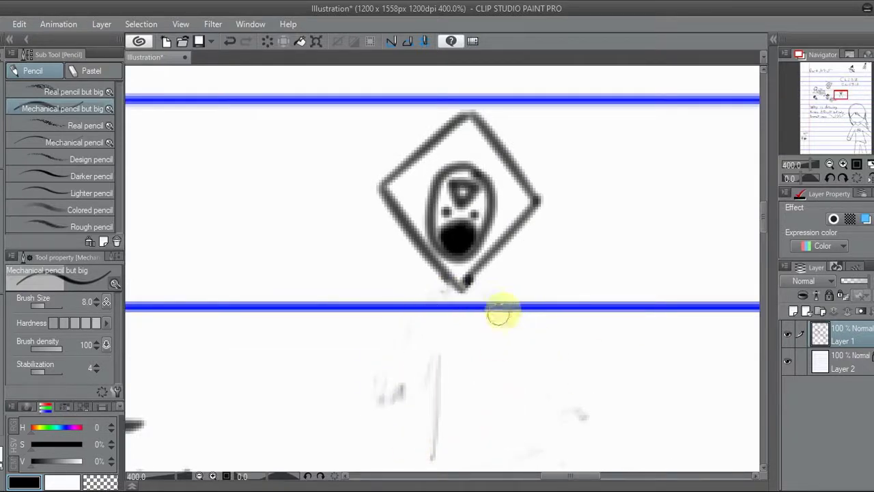
mouse_move(447, 277)
mouse_down()
mouse_move(359, 294)
mouse_move(556, 300)
mouse_up()
drag(358, 294, 386, 315)
drag(556, 301, 528, 326)
drag(471, 317, 546, 326)
drag(386, 316, 434, 315)
drag(436, 316, 429, 373)
drag(476, 316, 491, 377)
drag(429, 376, 455, 372)
Step: Add cuff lines across the diamond character's arms and detail lines on its waist and boots
drag(403, 288, 406, 313)
mouse_move(437, 332)
mouse_down()
mouse_move(473, 333)
mouse_move(478, 375)
mouse_up()
drag(524, 290, 526, 323)
click(841, 91)
drag(336, 325, 381, 374)
click(840, 91)
mouse_move(335, 285)
mouse_down()
mouse_move(350, 327)
mouse_move(381, 335)
mouse_up()
Step: Add light upper and lower rows of teeth inside the diamond character's black mouth
click(843, 164)
drag(763, 205, 763, 210)
drag(517, 362, 567, 389)
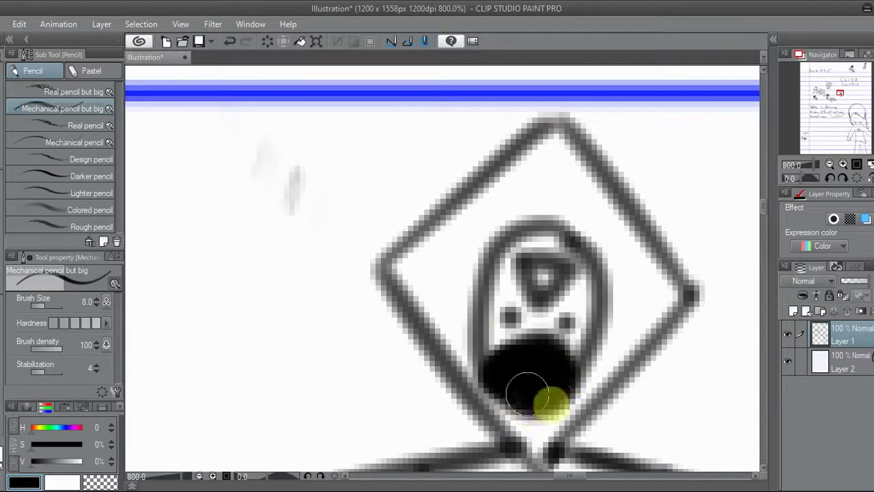
drag(532, 402, 552, 401)
key(ctrl+minus)
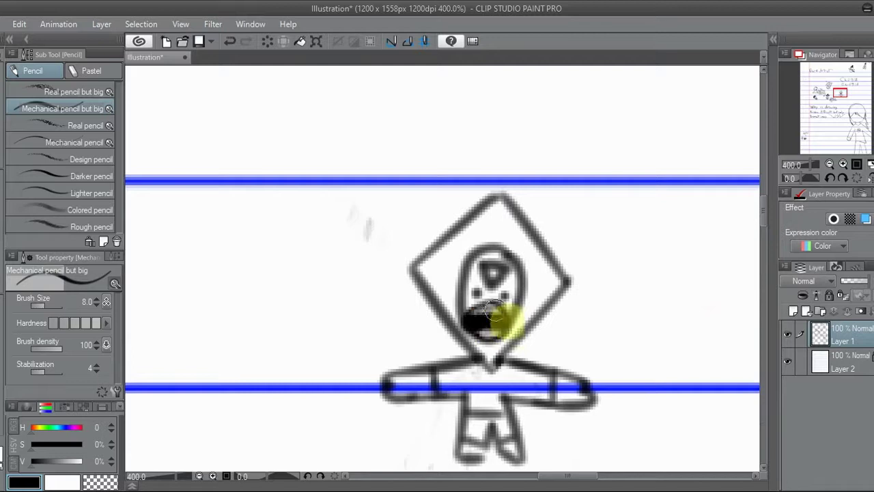
drag(497, 330, 503, 332)
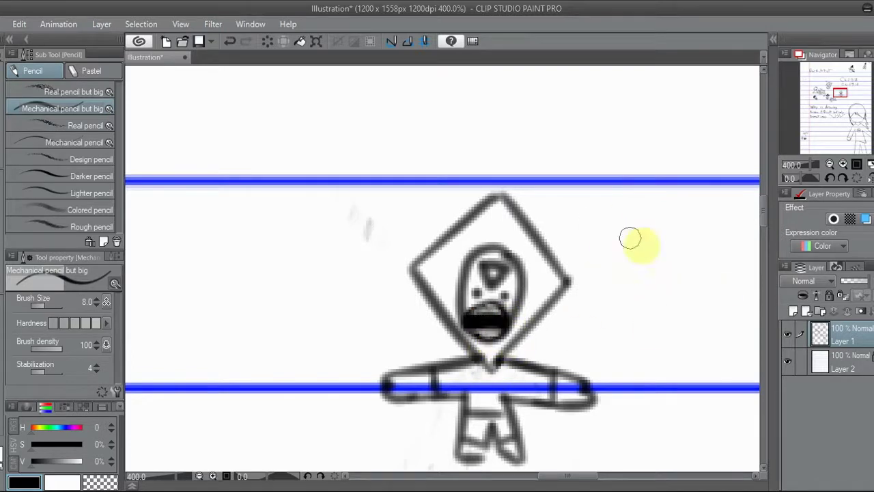
Step: Clip Layer 1 to the layer below
click(830, 164)
click(830, 164)
click(830, 164)
click(871, 164)
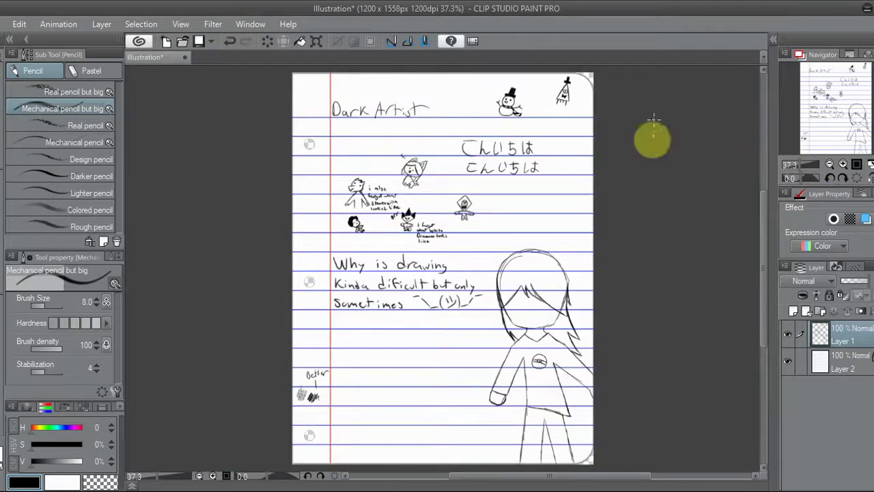
click(803, 297)
Step: Examine the large girl sketch up close, from her legs to her head
click(844, 164)
click(844, 164)
click(841, 139)
drag(834, 140, 854, 127)
double_click(844, 164)
triple_click(830, 164)
triple_click(844, 164)
click(852, 116)
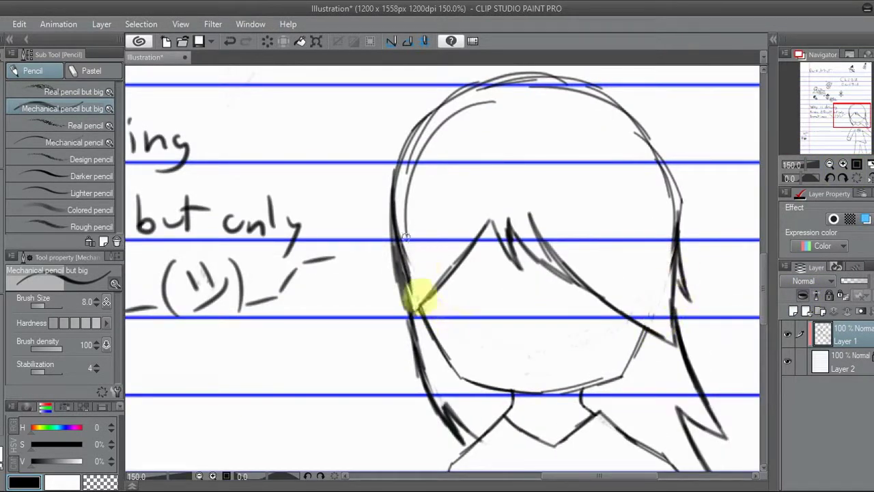
Step: Add a pointer line and a short handwritten label while the canvas is rotated, and restore the canvas rotation
click(857, 164)
scroll(853, 146, up, 3)
drag(838, 110, 844, 99)
click(843, 164)
click(843, 164)
click(831, 177)
mouse_move(254, 254)
mouse_down()
mouse_move(287, 273)
mouse_move(322, 274)
mouse_move(289, 312)
mouse_move(306, 328)
mouse_up()
mouse_move(239, 327)
mouse_down()
mouse_move(305, 332)
mouse_move(313, 349)
mouse_up()
click(843, 178)
Step: Add pointer lines and handwritten labels to the earlier small doodles, writing "Rice" under the spiky-haired character
click(830, 165)
drag(830, 88, 822, 97)
click(844, 165)
drag(331, 333, 331, 356)
drag(321, 365, 396, 372)
mouse_move(557, 314)
mouse_down()
mouse_move(533, 365)
mouse_move(503, 373)
mouse_move(553, 381)
mouse_move(598, 411)
mouse_up()
drag(818, 107, 815, 98)
mouse_move(330, 254)
mouse_down()
mouse_move(301, 224)
mouse_move(409, 180)
mouse_move(444, 198)
mouse_up()
Step: Label the diamond-headed character with a short pointer line and the slanted text "Peri the Plutapus"
drag(818, 89, 837, 94)
drag(477, 256, 458, 237)
drag(398, 218, 440, 220)
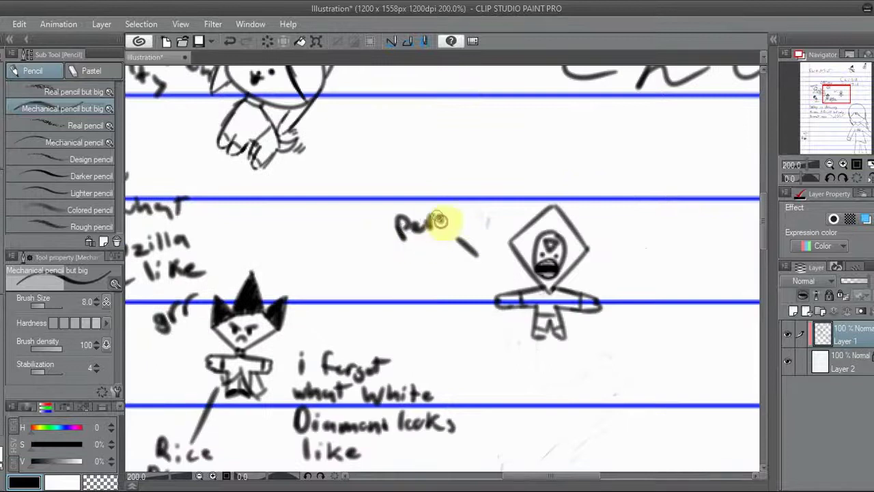
drag(500, 184, 606, 161)
click(843, 164)
drag(830, 94, 840, 93)
click(829, 164)
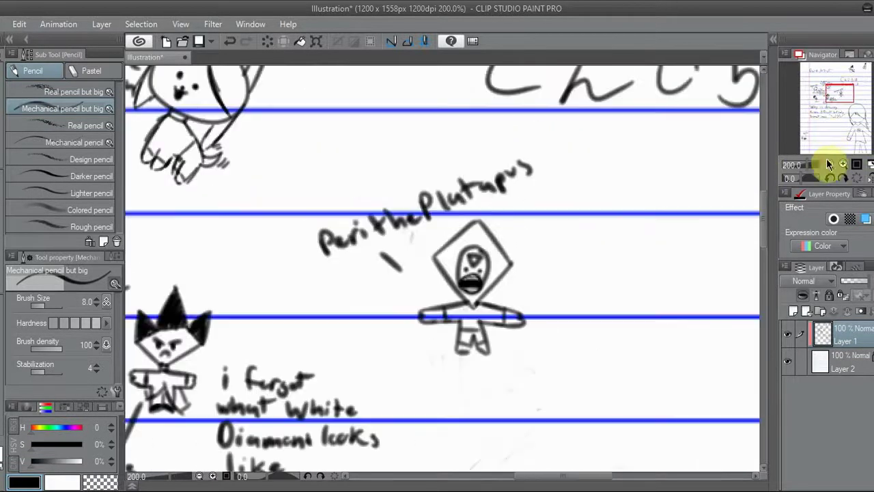
Step: Add short pencil strokes beside the diamond-headed character and the neighbouring labelled doodles
drag(402, 270, 402, 257)
drag(840, 94, 828, 99)
drag(398, 281, 413, 289)
drag(828, 99, 824, 98)
drag(260, 332, 280, 330)
drag(824, 98, 817, 92)
drag(344, 189, 356, 176)
Step: Outline a round head with a boxy, open snout on the blank lines low on the page
drag(830, 98, 845, 102)
click(870, 164)
click(843, 164)
click(843, 164)
drag(820, 138, 826, 138)
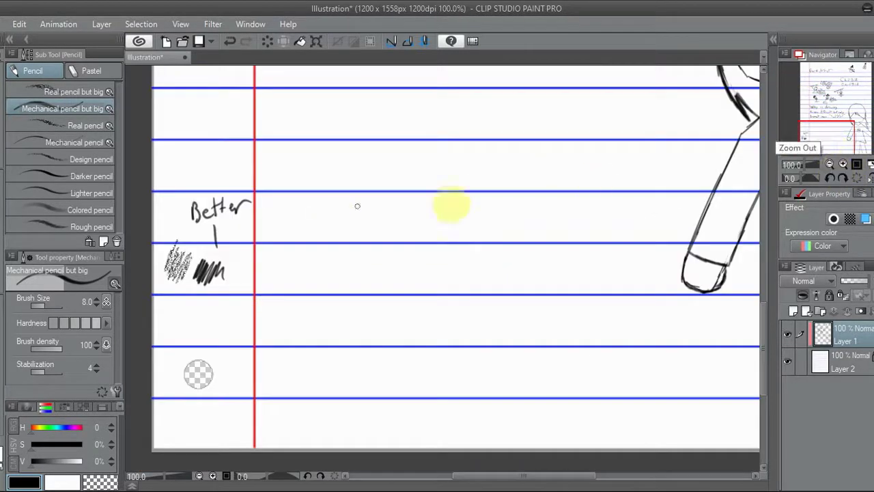
mouse_move(407, 181)
mouse_down()
mouse_move(369, 206)
mouse_move(342, 180)
mouse_move(342, 230)
mouse_up()
scroll(386, 203, up, 3)
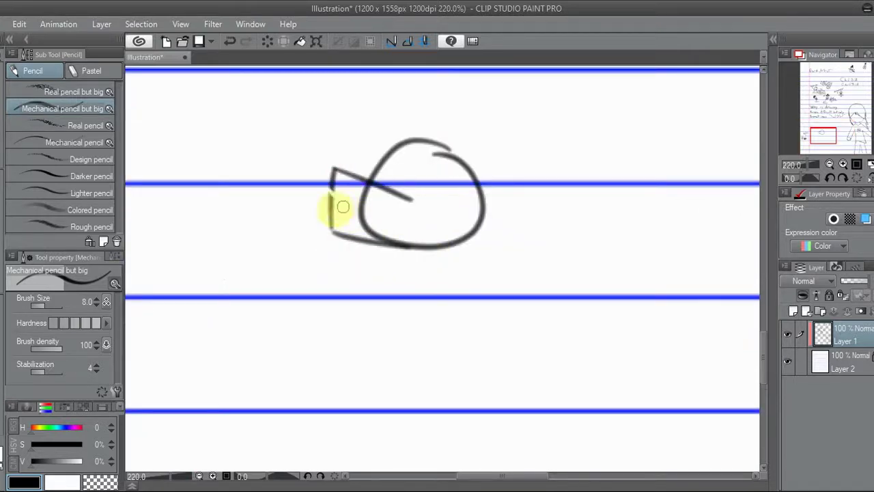
Step: Draw an open mouth with jagged teeth, two pointed ears and solid dot eyes on the creature's head
drag(349, 191, 336, 193)
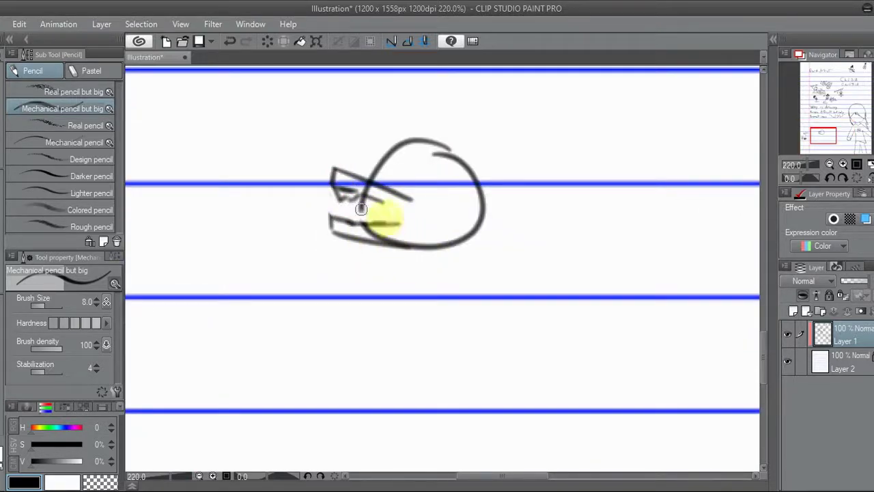
drag(362, 228, 366, 231)
drag(456, 154, 486, 210)
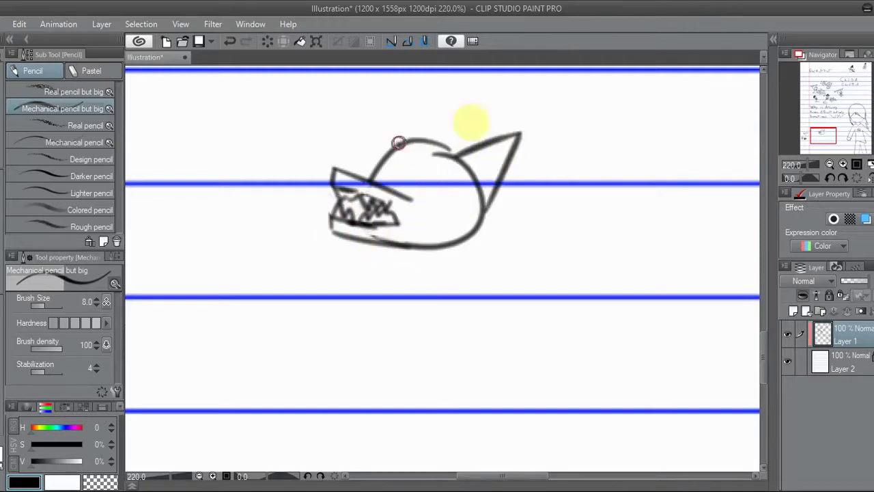
drag(398, 143, 452, 146)
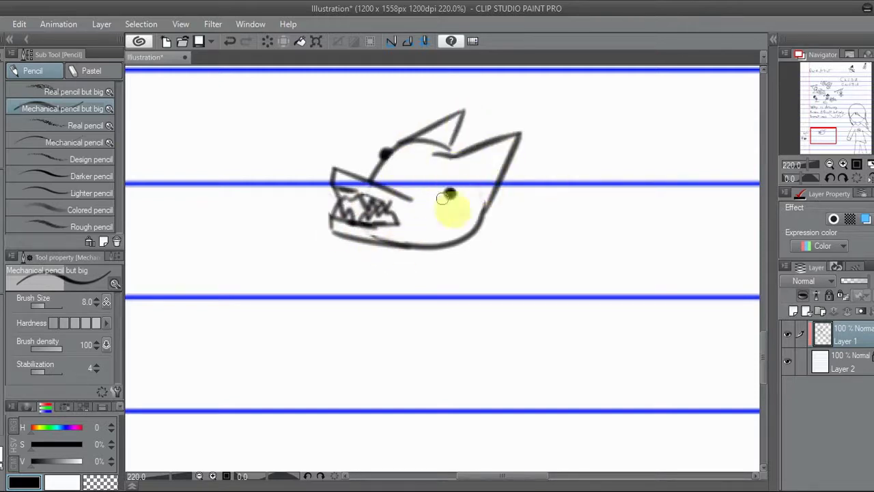
Step: Draw the creature's neck, upright body and legs below the head
drag(451, 246, 408, 400)
drag(412, 249, 324, 356)
drag(331, 355, 341, 407)
mouse_move(352, 356)
mouse_down()
mouse_move(375, 400)
mouse_move(355, 441)
mouse_up()
scroll(373, 351, down, 1)
drag(333, 288, 334, 354)
drag(353, 357, 361, 377)
drag(416, 302, 419, 375)
Step: Add small clawed arms, a thick curled tail and sketchy reinforcing strokes along the creature's back
mouse_move(331, 207)
mouse_down()
mouse_move(219, 264)
mouse_move(330, 312)
mouse_up()
mouse_move(321, 208)
mouse_down()
mouse_move(285, 236)
mouse_move(292, 274)
mouse_up()
drag(302, 273, 329, 281)
drag(456, 163, 455, 218)
drag(384, 210, 324, 261)
mouse_move(401, 211)
mouse_down()
mouse_move(419, 255)
mouse_move(389, 229)
mouse_up()
drag(825, 138, 822, 135)
mouse_move(345, 288)
mouse_down()
mouse_move(232, 349)
mouse_move(270, 393)
mouse_up()
mouse_move(349, 296)
mouse_down()
mouse_move(305, 292)
mouse_move(307, 343)
mouse_up()
Step: Handwrite the slanted speech text "grawr iam depresh" above the creature's snout
drag(265, 147, 250, 171)
mouse_move(275, 142)
mouse_down()
mouse_move(278, 126)
mouse_move(316, 131)
mouse_up()
drag(345, 123, 365, 96)
drag(823, 134, 822, 134)
mouse_move(321, 199)
mouse_down()
mouse_move(325, 212)
mouse_move(354, 197)
mouse_up()
drag(408, 156, 428, 136)
drag(433, 128, 448, 151)
click(822, 133)
mouse_move(335, 215)
mouse_down()
mouse_move(403, 198)
mouse_move(306, 228)
mouse_move(385, 208)
mouse_move(454, 176)
mouse_up()
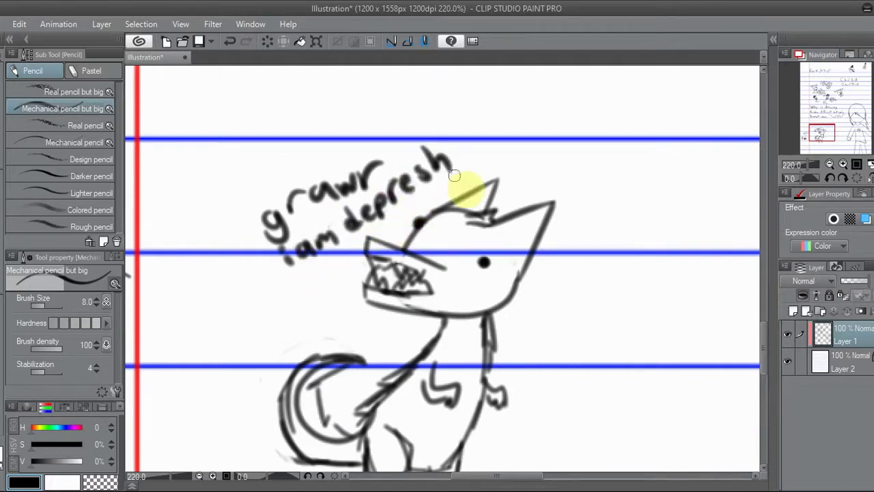
Step: Draw a tear line under the creature's eye and scatter cracked-ground marks around its feet
drag(484, 270, 485, 283)
drag(820, 132, 824, 140)
drag(448, 299, 472, 319)
drag(479, 321, 524, 323)
drag(521, 336, 508, 342)
mouse_move(301, 315)
mouse_down()
mouse_move(270, 312)
mouse_move(282, 329)
mouse_up()
drag(273, 333, 258, 337)
drag(264, 350, 283, 358)
drag(304, 387, 325, 376)
drag(359, 386, 377, 389)
drag(328, 298, 322, 305)
mouse_move(308, 328)
mouse_down()
mouse_move(302, 348)
mouse_move(386, 374)
mouse_up()
drag(423, 372, 447, 359)
Step: Extend the jagged ground marks, add motion lines around the tail and body, and draw a diagonal line across the legs
drag(826, 134, 824, 138)
drag(442, 329, 546, 353)
drag(282, 242, 338, 290)
drag(283, 166, 260, 218)
click(824, 134)
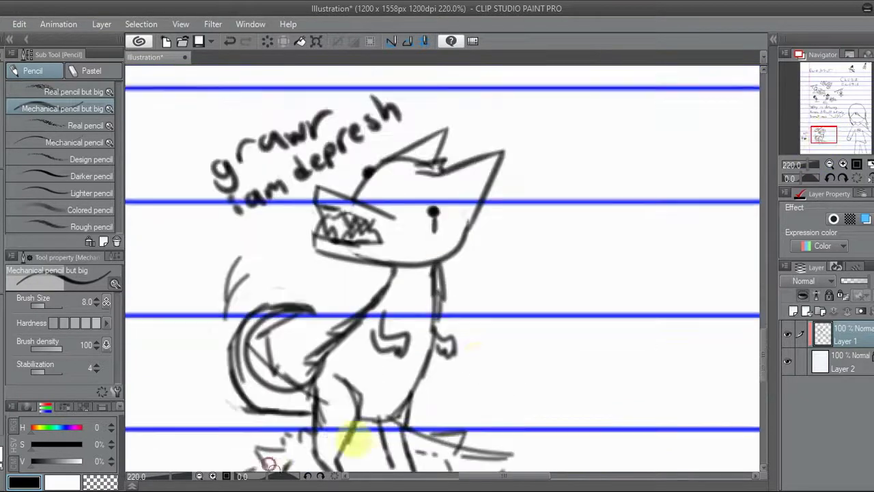
drag(266, 463, 382, 400)
drag(339, 414, 490, 332)
drag(480, 293, 478, 317)
drag(318, 226, 285, 234)
drag(493, 233, 489, 254)
Step: Draw a wide text box with rounded corners beneath the creature
click(825, 145)
click(831, 165)
drag(825, 140, 823, 146)
drag(248, 286, 203, 334)
drag(211, 303, 213, 391)
drag(361, 408, 403, 412)
drag(295, 278, 443, 288)
mouse_move(506, 289)
mouse_down()
mouse_move(520, 312)
mouse_move(503, 408)
mouse_up()
Step: Handwrite "Nani?!" as the first line inside the text box, undoing the first stroke and redrawing it
click(844, 165)
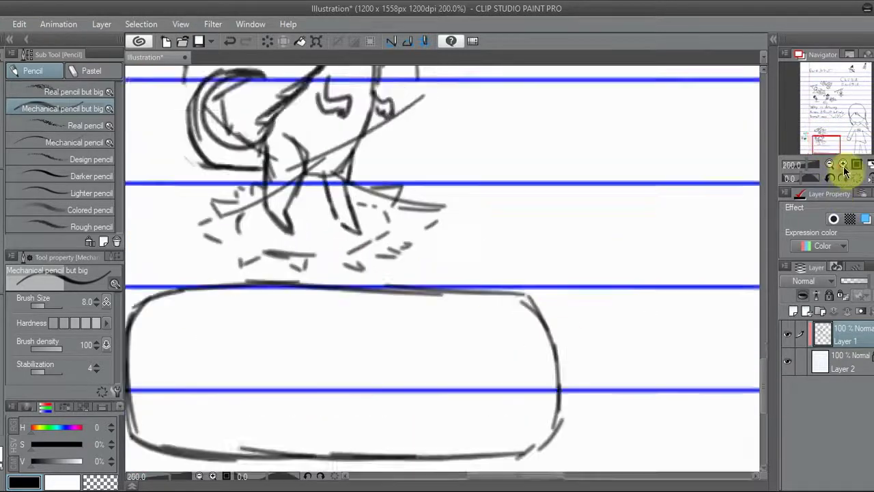
click(844, 165)
click(844, 164)
click(819, 149)
drag(199, 162, 200, 211)
key(ctrl+z)
mouse_move(205, 169)
mouse_down()
mouse_move(195, 227)
mouse_move(229, 181)
mouse_up()
drag(250, 195, 258, 217)
drag(264, 198, 280, 219)
drag(293, 199, 299, 220)
drag(316, 168, 331, 211)
drag(353, 161, 359, 188)
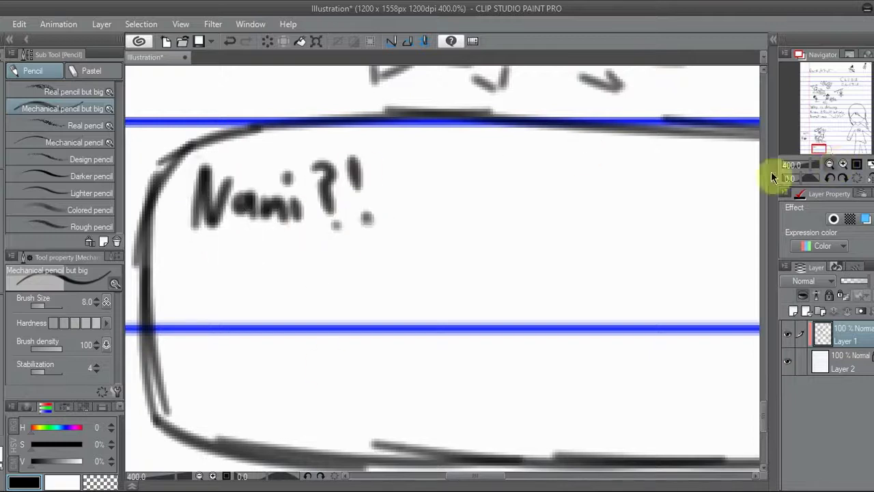
Step: Handwrite "Your Steven evolved into" and "Depressed Stevenzilla" as the next two lines in the text box
click(830, 165)
click(831, 166)
drag(334, 272, 315, 303)
drag(341, 288, 362, 301)
drag(424, 275, 411, 298)
drag(439, 275, 441, 298)
drag(592, 275, 594, 297)
drag(643, 276, 645, 298)
drag(690, 280, 707, 280)
drag(712, 285, 715, 286)
drag(820, 137, 821, 147)
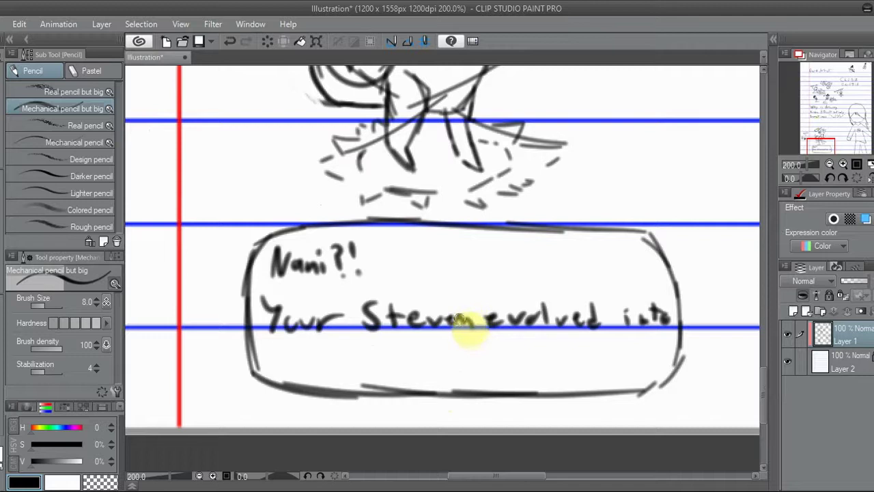
mouse_move(278, 356)
mouse_down()
mouse_move(313, 380)
mouse_move(410, 371)
mouse_move(542, 386)
mouse_move(619, 359)
mouse_move(621, 375)
mouse_up()
Step: Handwrite "he also learned the move outrage" just below the text box at the page's lower edge
click(830, 166)
mouse_move(823, 141)
mouse_down()
mouse_move(847, 129)
mouse_move(824, 150)
mouse_up()
click(843, 164)
drag(212, 315, 225, 337)
mouse_move(281, 320)
mouse_down()
mouse_move(284, 335)
mouse_move(394, 340)
mouse_move(466, 328)
mouse_move(684, 331)
mouse_up()
click(830, 164)
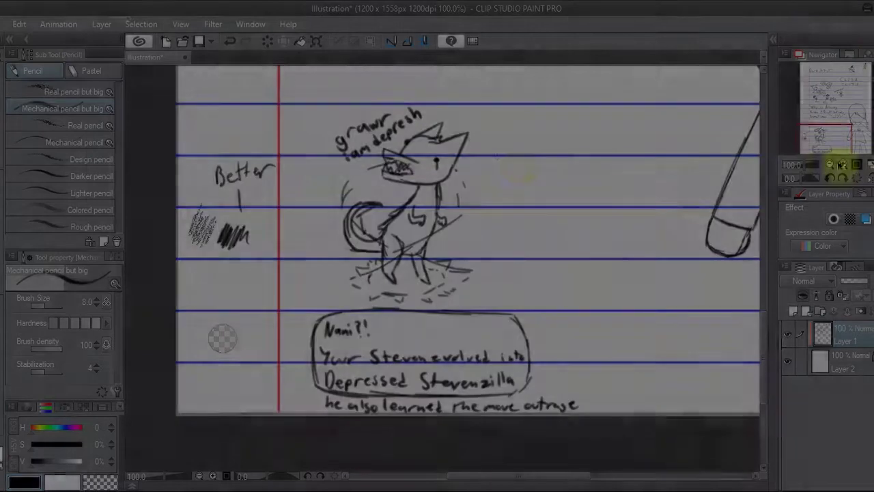